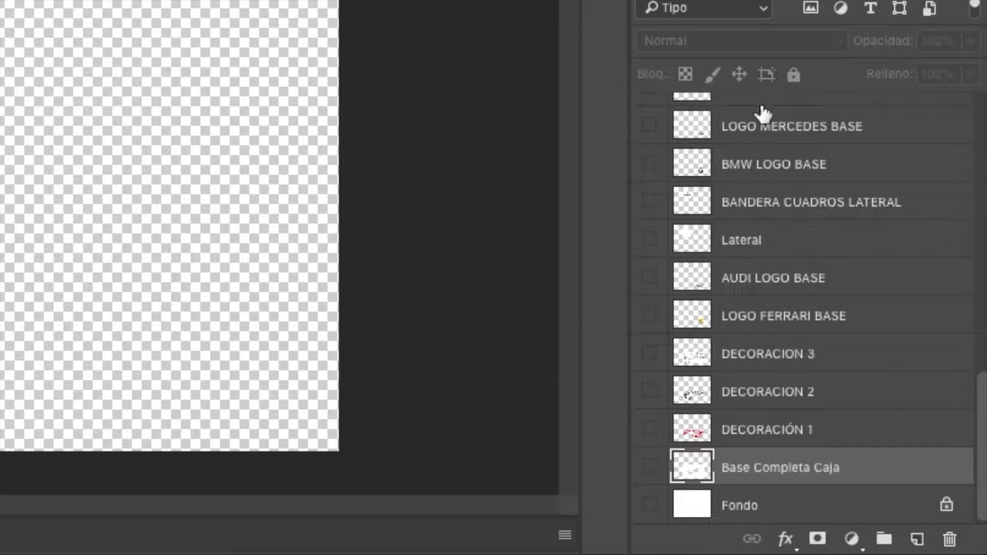
Make the Base Completa Caja layer visible.
{"action": "scroll", "coordinate": [912, 455], "scroll_direction": "up", "scroll_amount": 10}
{"action": "scroll", "coordinate": [746, 319], "scroll_direction": "down", "scroll_amount": 10}
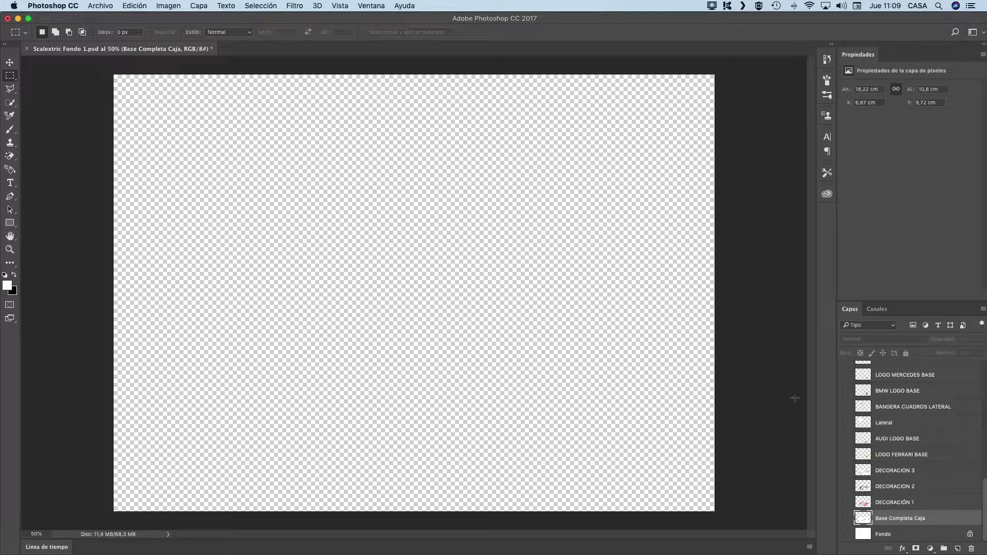
{"action": "left_click", "coordinate": [845, 519]}
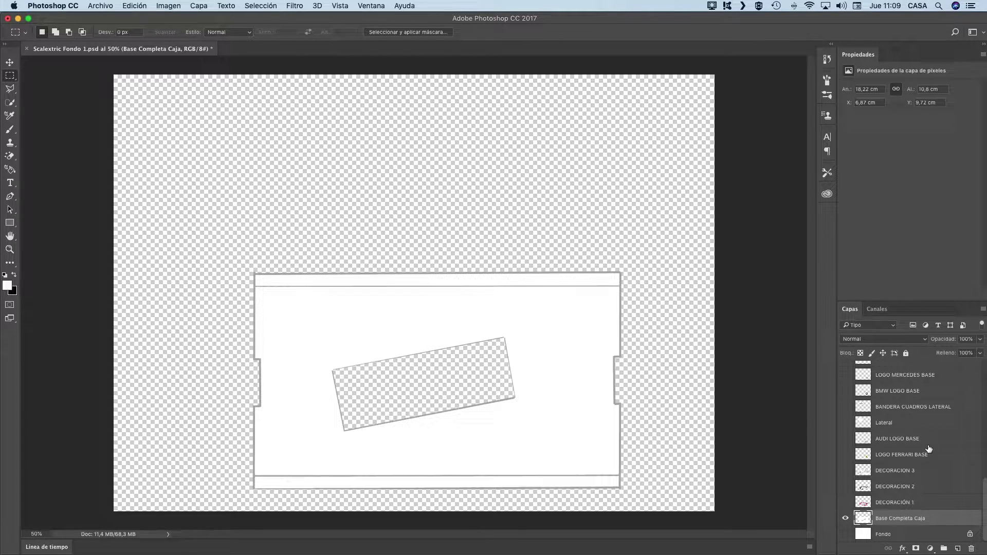
Make the Lateral layer visible to add the side panel above the box base.
{"action": "scroll", "coordinate": [892, 451], "scroll_direction": "up", "scroll_amount": 5}
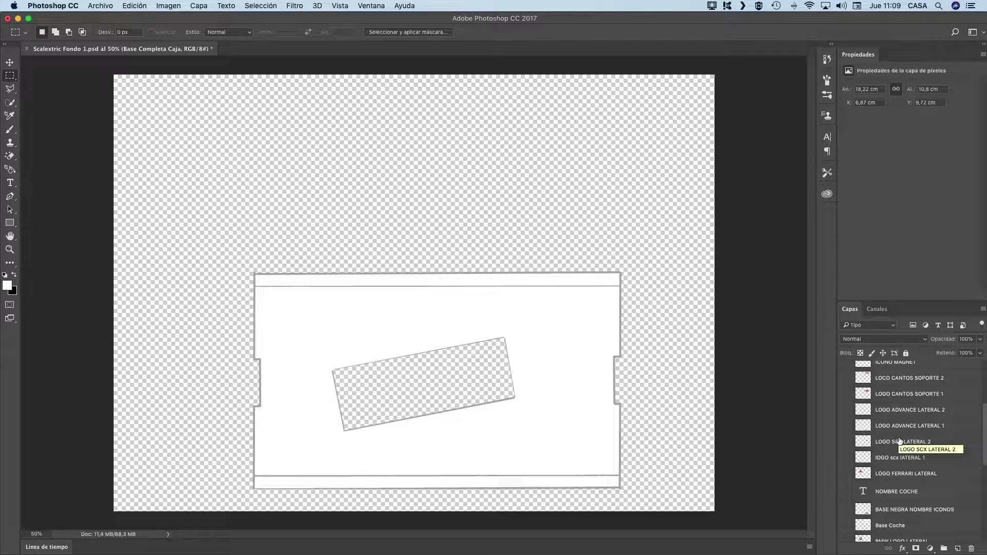
{"action": "scroll", "coordinate": [877, 434], "scroll_direction": "up", "scroll_amount": 3}
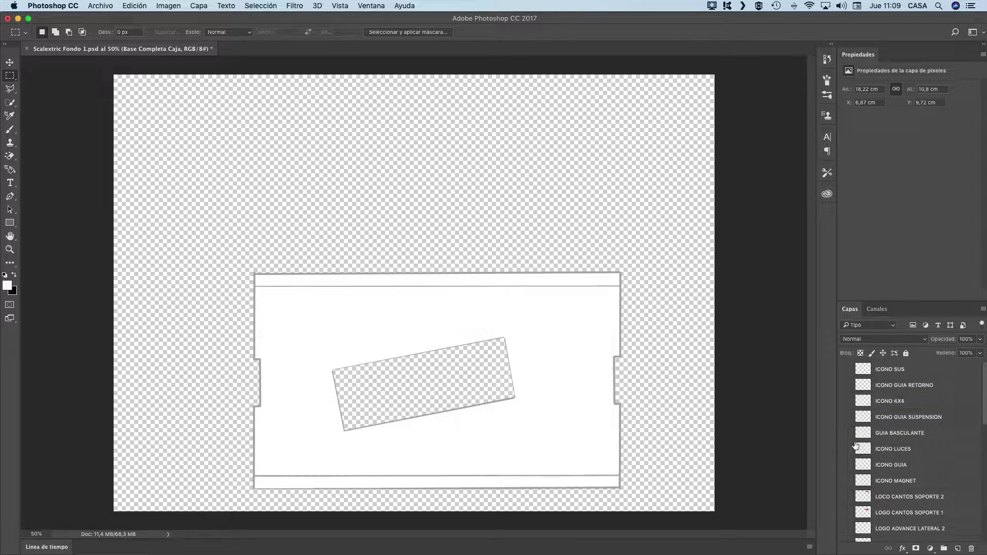
{"action": "scroll", "coordinate": [855, 472], "scroll_direction": "down", "scroll_amount": 1}
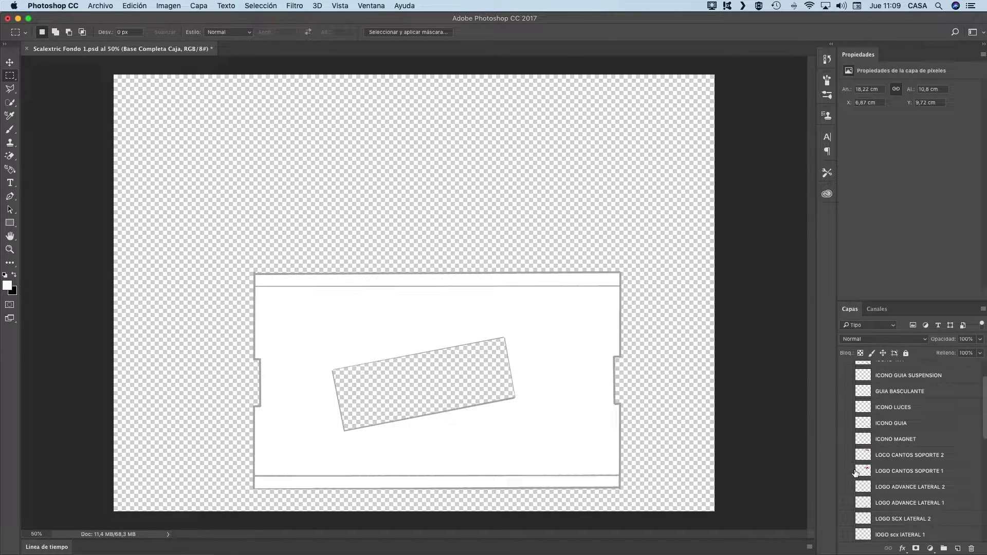
{"action": "scroll", "coordinate": [856, 472], "scroll_direction": "down", "scroll_amount": 2}
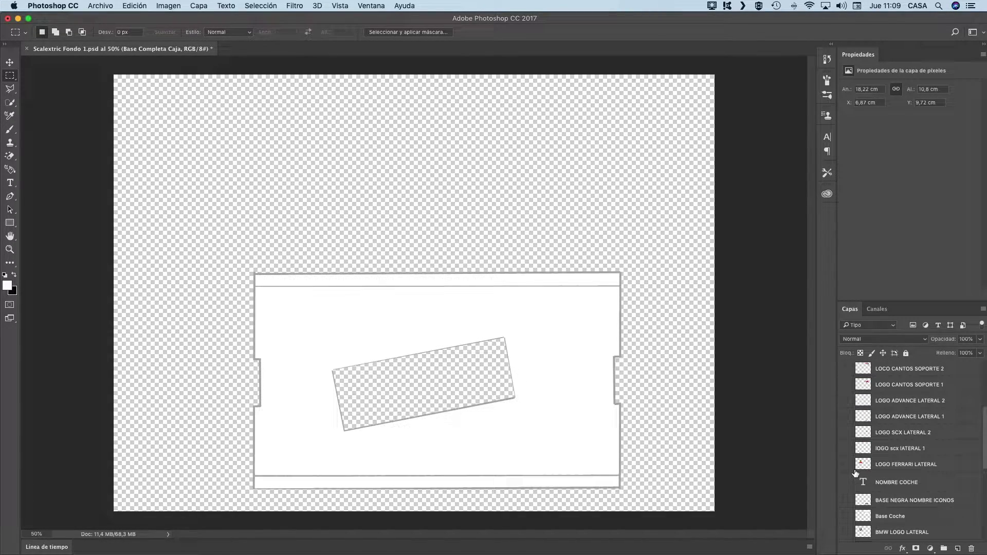
{"action": "scroll", "coordinate": [858, 457], "scroll_direction": "down", "scroll_amount": 1}
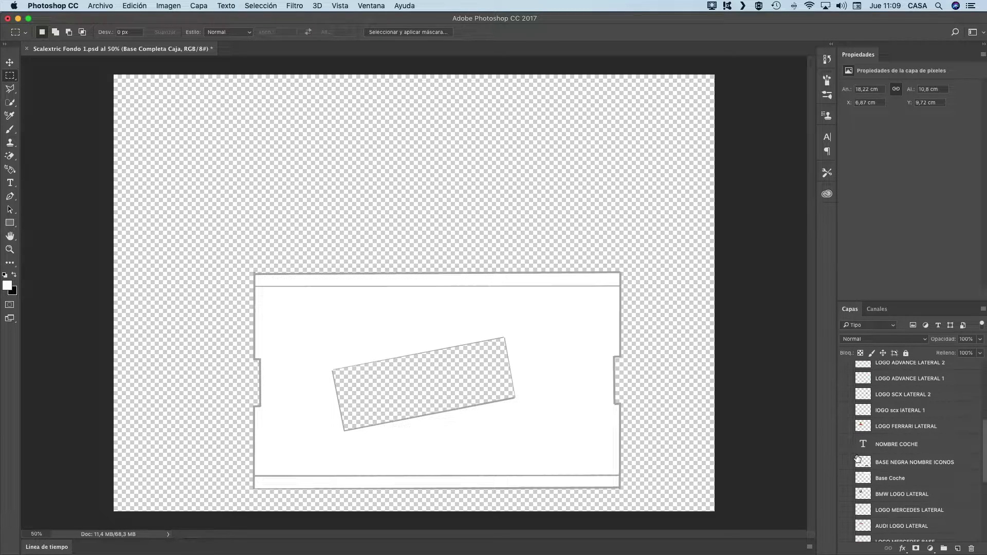
{"action": "scroll", "coordinate": [858, 458], "scroll_direction": "down", "scroll_amount": 2}
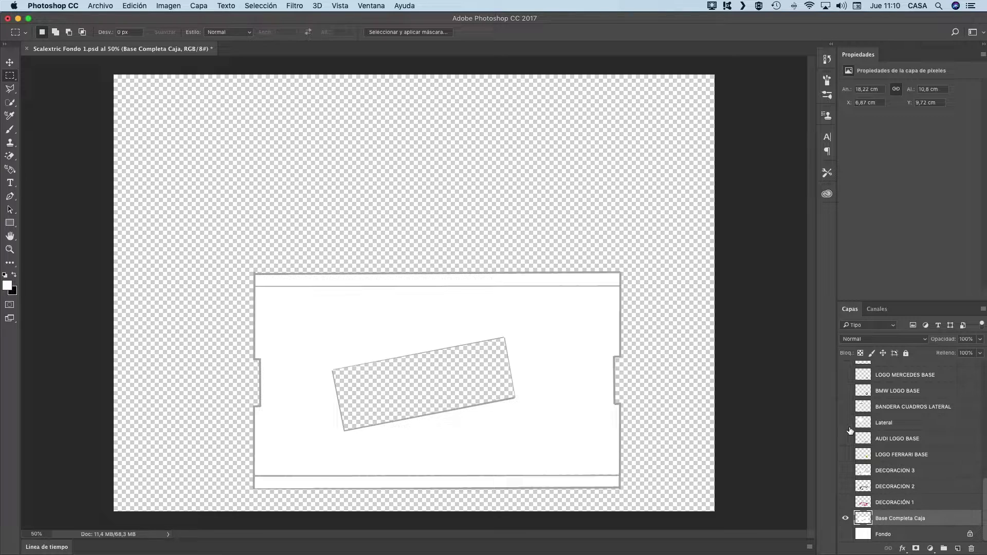
{"action": "left_click", "coordinate": [846, 423]}
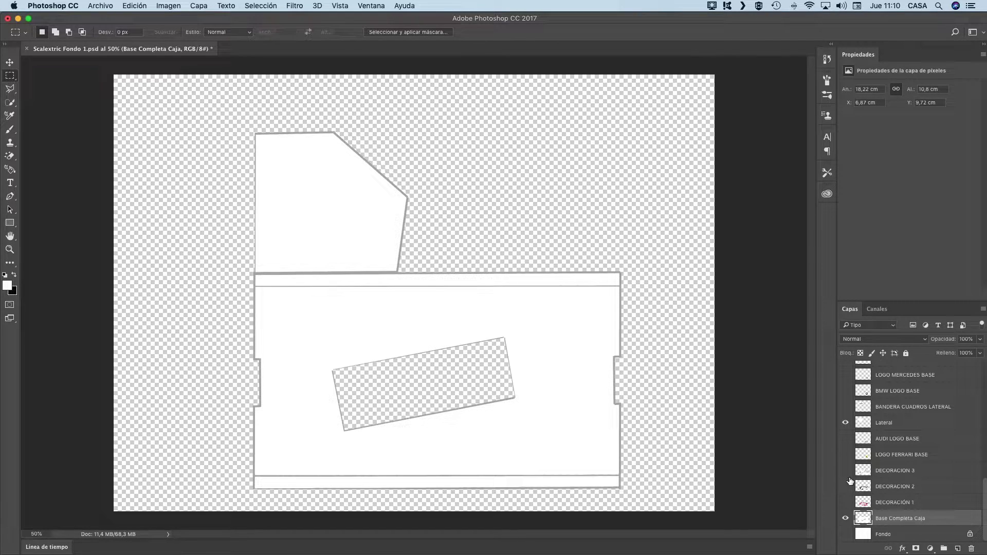
Make the BASE NEGRA NOMBRE ICONOS layer visible to add the black name bar to the base.
{"action": "scroll", "coordinate": [850, 481], "scroll_direction": "up", "scroll_amount": 4}
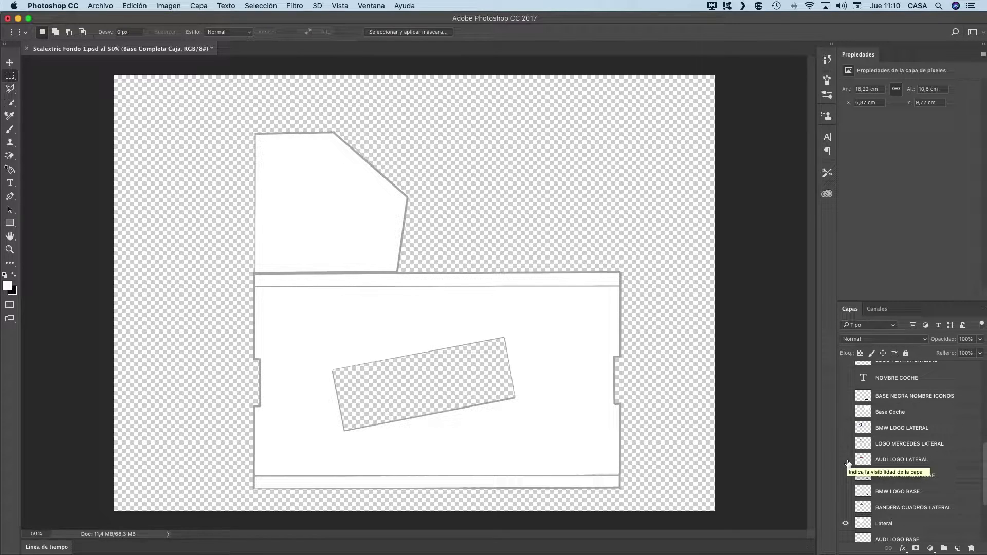
{"action": "scroll", "coordinate": [848, 464], "scroll_direction": "up", "scroll_amount": 3}
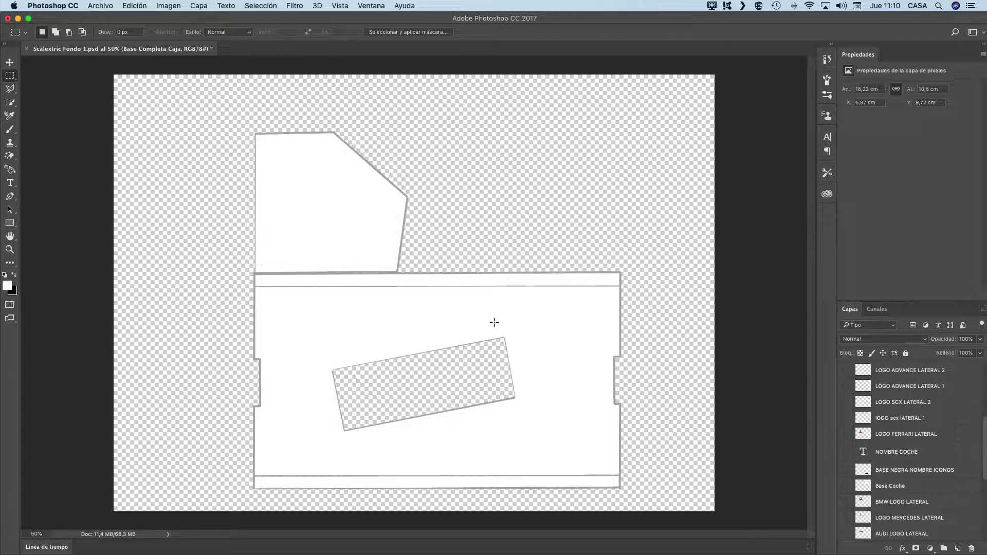
{"action": "scroll", "coordinate": [887, 448], "scroll_direction": "down", "scroll_amount": 10}
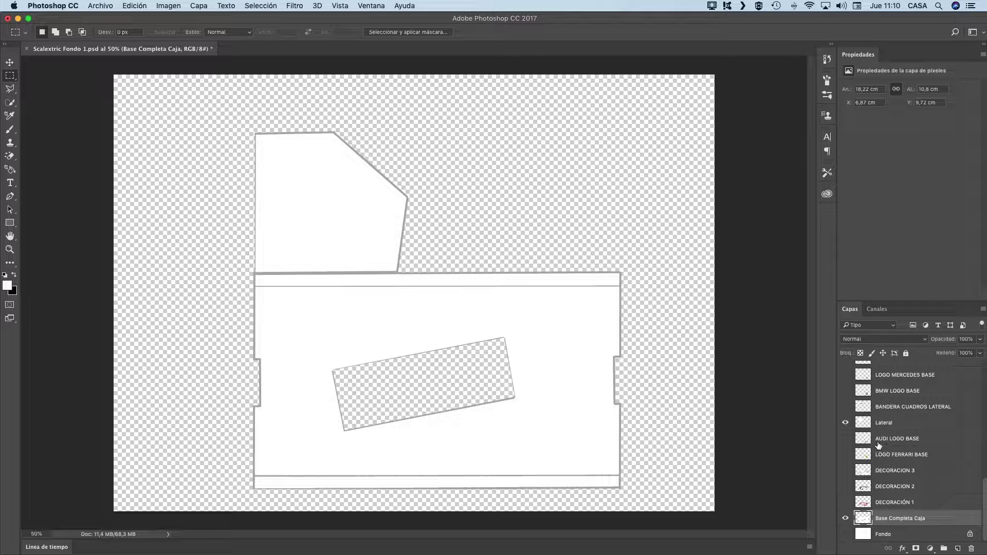
{"action": "scroll", "coordinate": [874, 450], "scroll_direction": "up", "scroll_amount": 5}
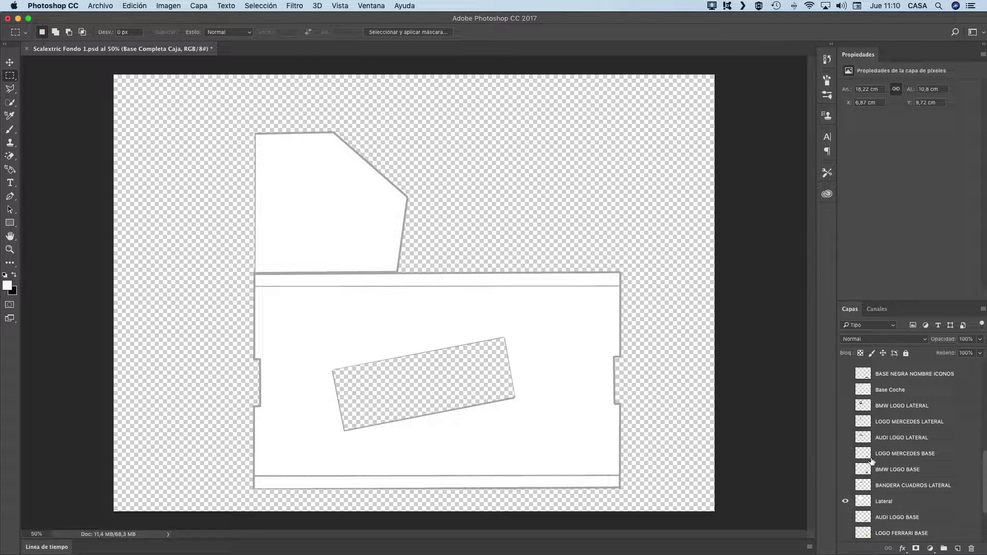
{"action": "scroll", "coordinate": [872, 461], "scroll_direction": "down", "scroll_amount": 5}
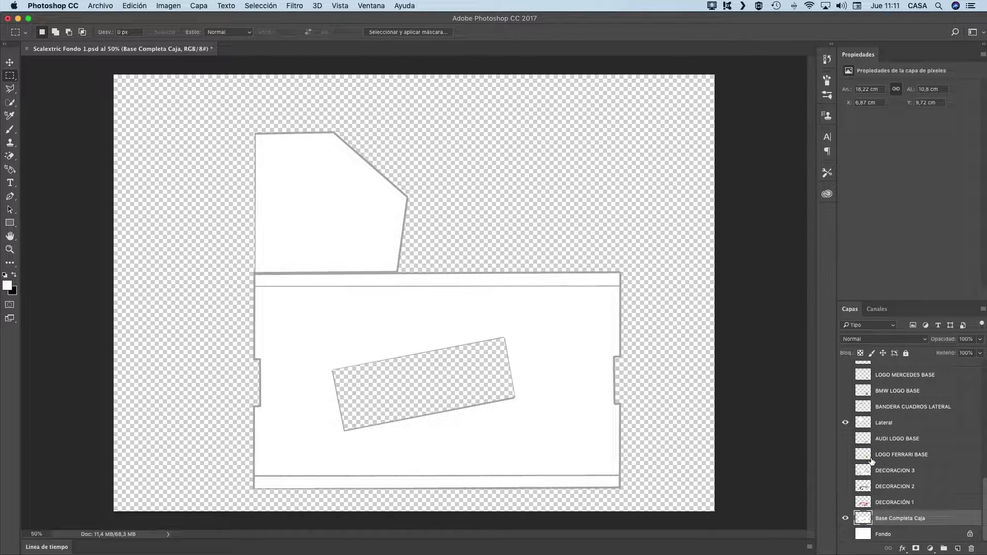
{"action": "scroll", "coordinate": [873, 442], "scroll_direction": "up", "scroll_amount": 10}
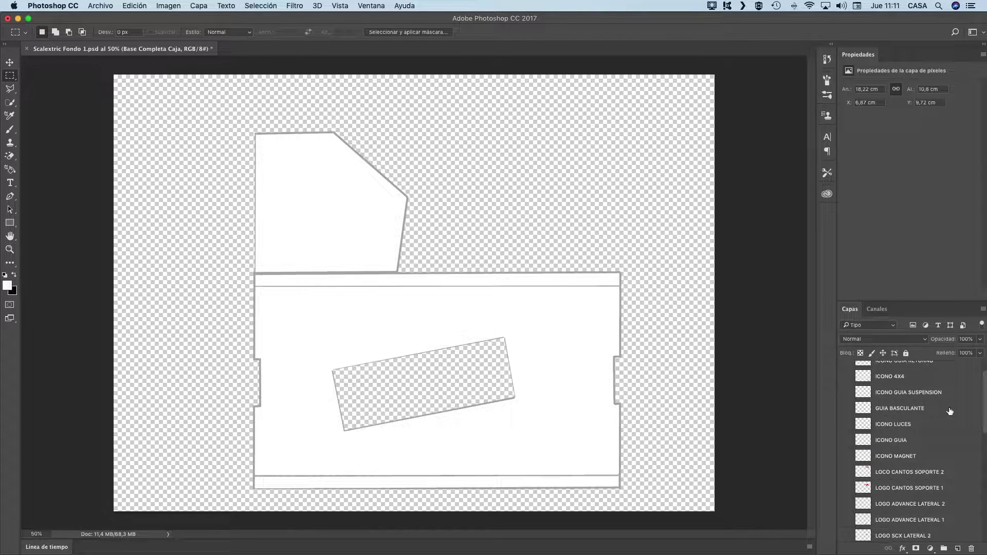
{"action": "scroll", "coordinate": [897, 413], "scroll_direction": "up", "scroll_amount": 1}
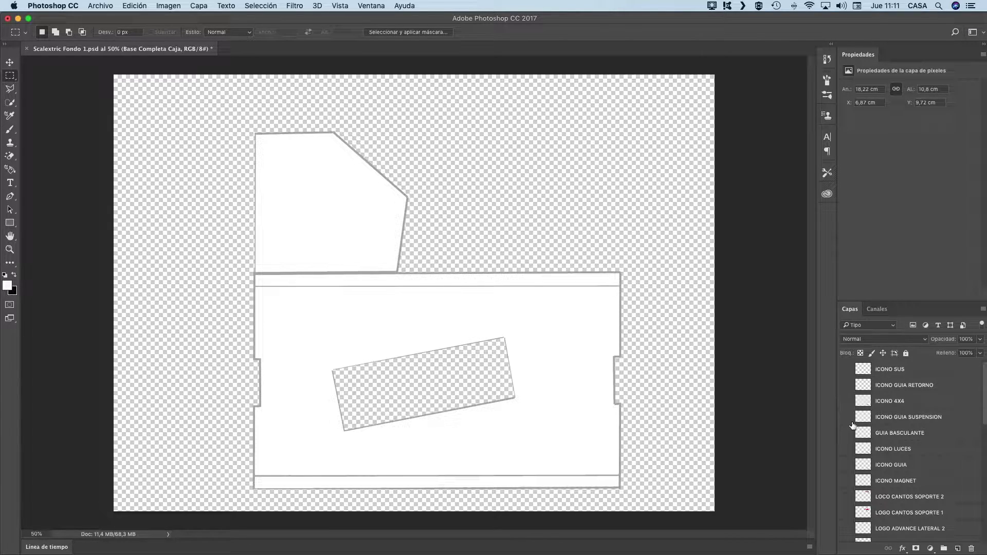
{"action": "scroll", "coordinate": [854, 451], "scroll_direction": "down", "scroll_amount": 5}
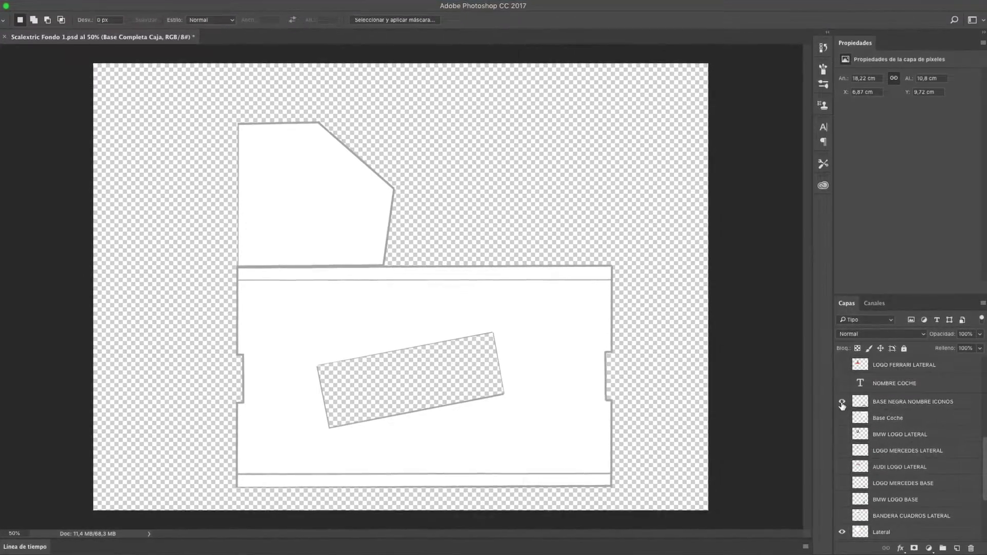
{"action": "left_click", "coordinate": [842, 403]}
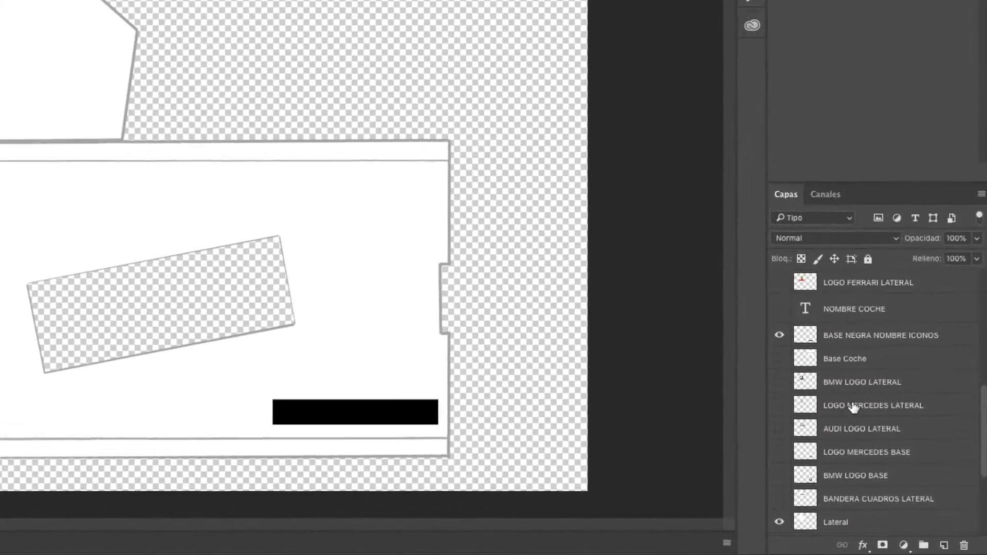
Select the NOMBRE COCHE text layer and make it visible on the black bar.
{"action": "scroll", "coordinate": [790, 379], "scroll_direction": "up", "scroll_amount": 3}
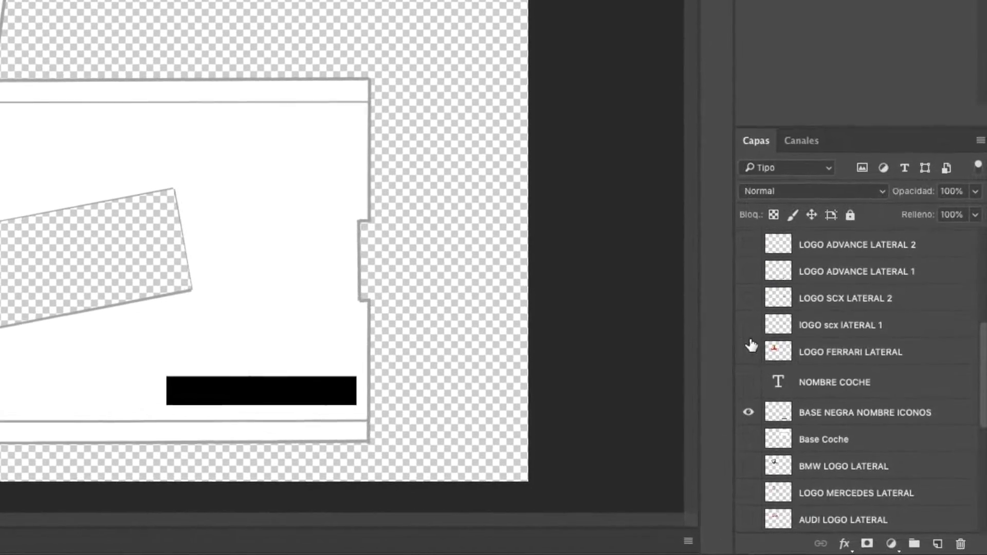
{"action": "left_click", "coordinate": [800, 374]}
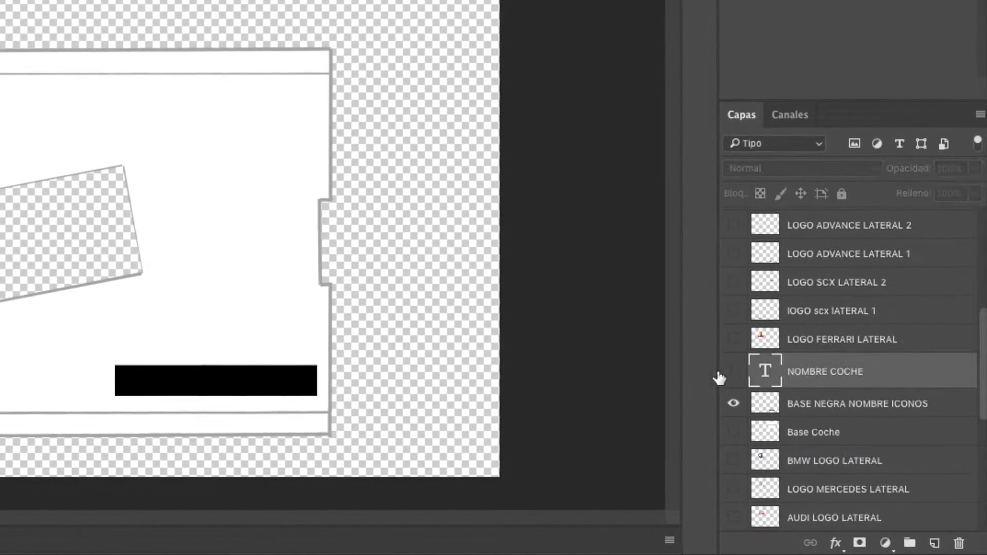
{"action": "left_click", "coordinate": [735, 373]}
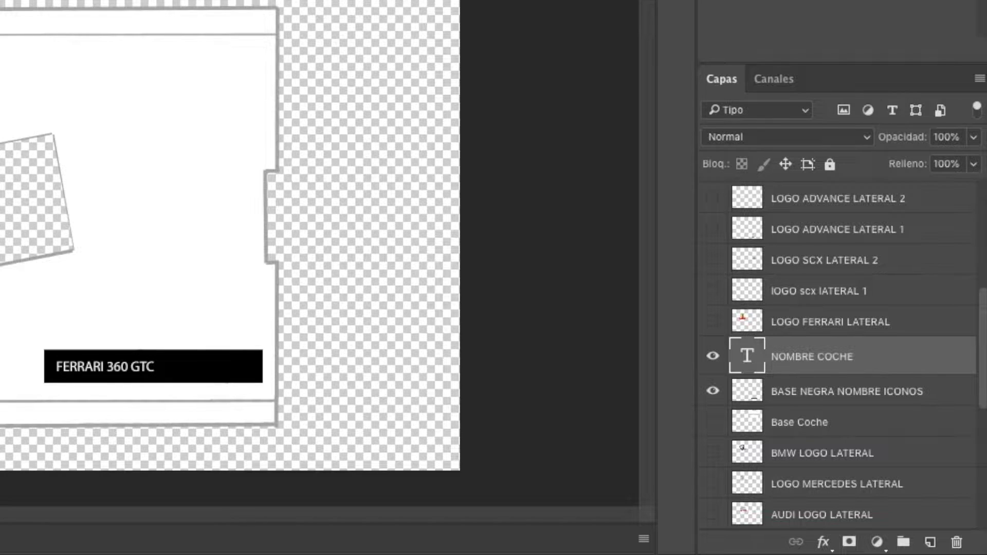
Replace the car name text on the black bar with "BMW M3 GT2".
{"action": "double_click", "coordinate": [142, 371]}
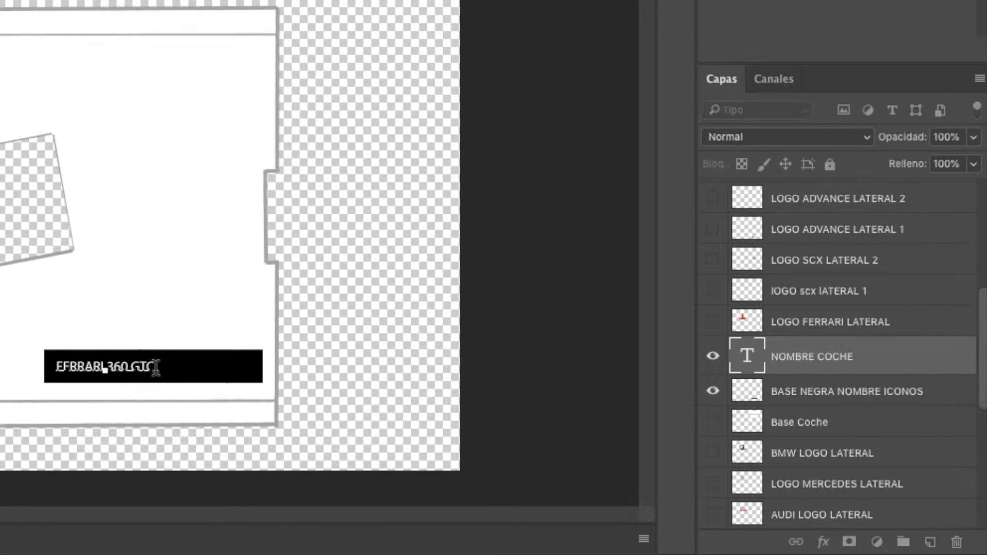
{"action": "left_click_drag", "start_coordinate": [156, 367], "coordinate": [52, 366]}
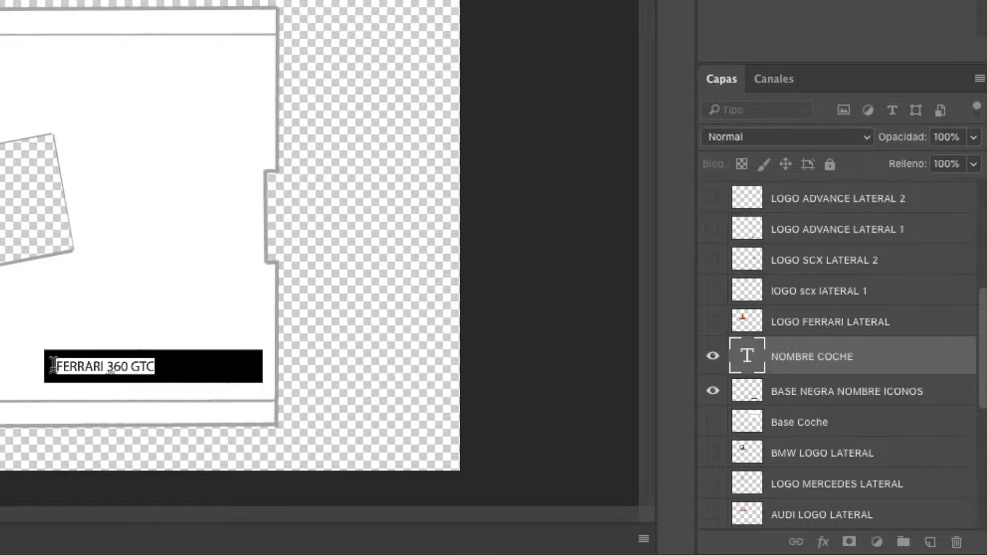
{"action": "type", "text": "hgo."}
{"action": "key", "text": "BackSpace"}
{"action": "key", "text": "BackSpace"}
{"action": "key", "text": "BackSpace"}
{"action": "key", "text": "BackSpace"}
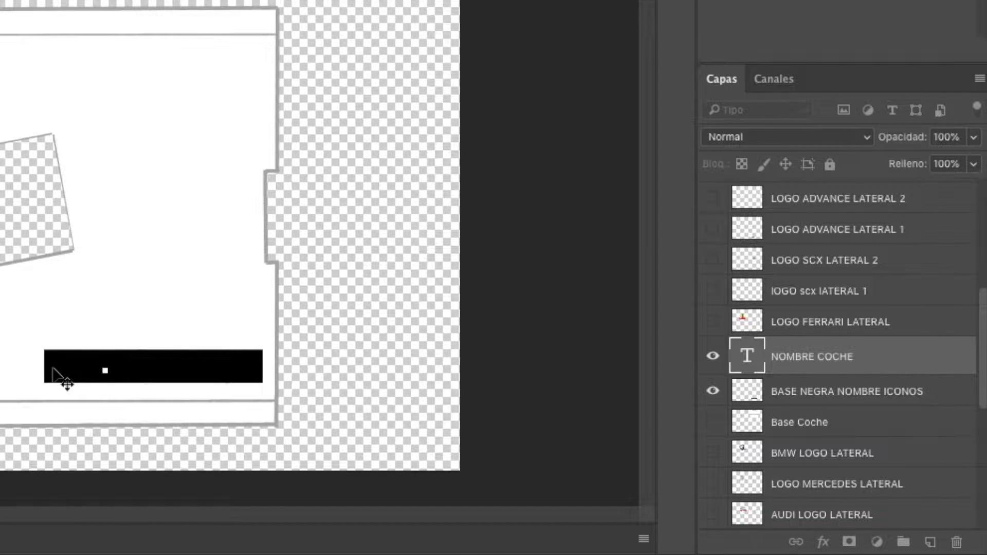
{"action": "type", "text": "BMW M5 GT3"}
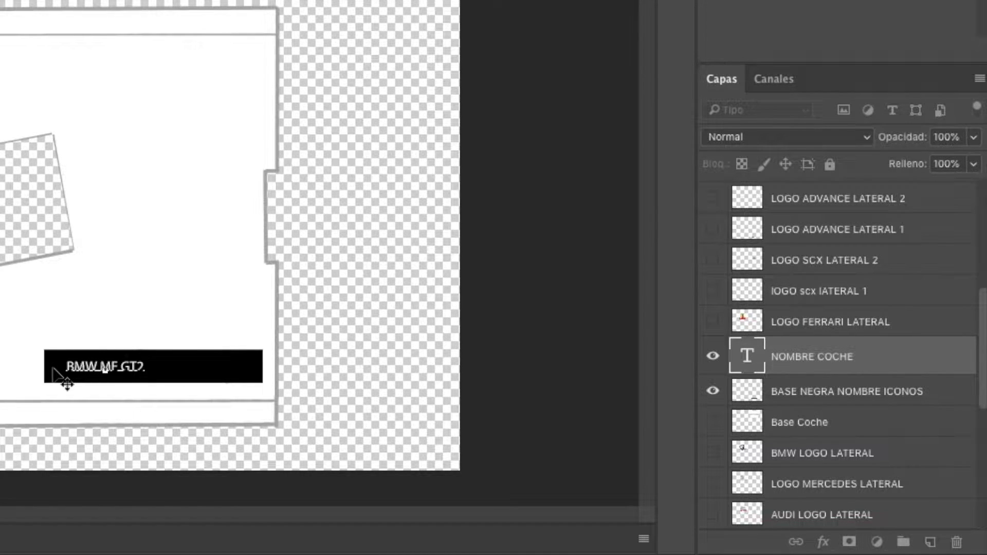
{"action": "left_click", "coordinate": [329, 315]}
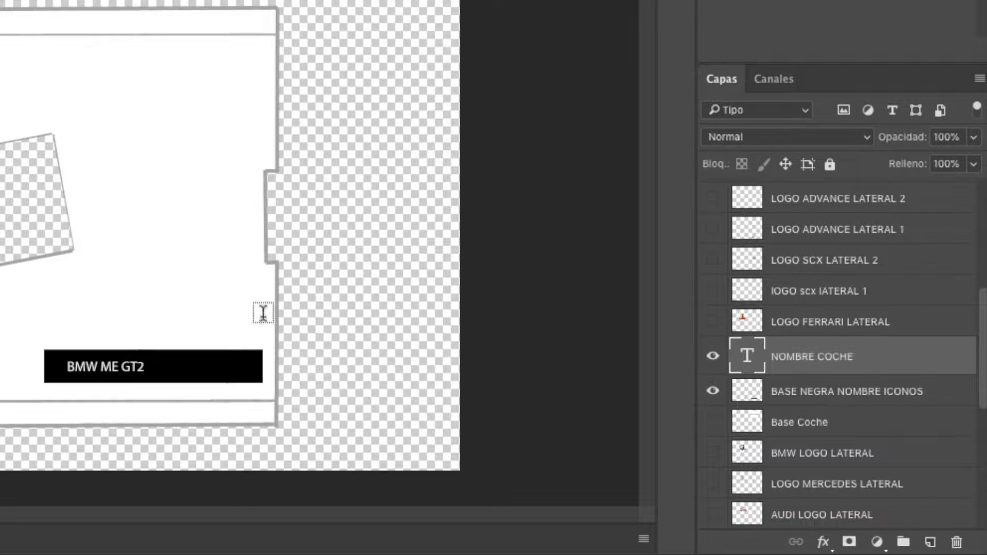
{"action": "left_click", "coordinate": [126, 365]}
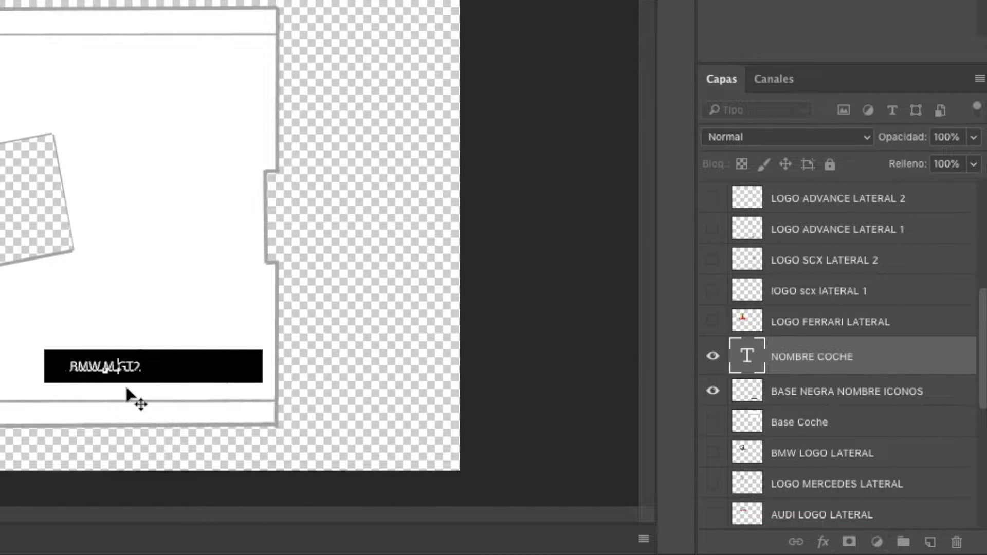
{"action": "left_click", "coordinate": [351, 342]}
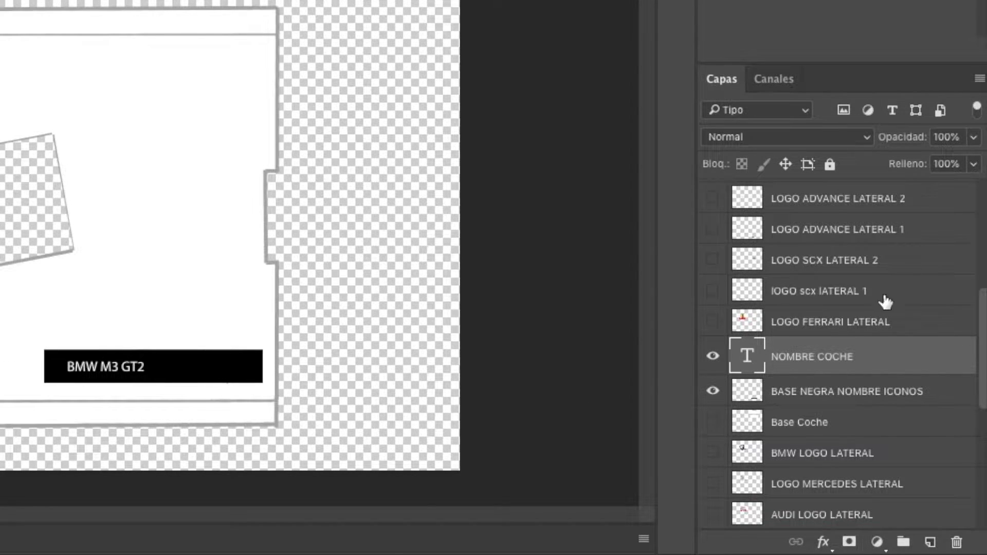
Make the ICONO LUCES, ICONO GUIA, ICONO MAGNET and GUIA BASCULANTE layers visible beside the car name.
{"action": "scroll", "coordinate": [835, 334], "scroll_direction": "up", "scroll_amount": 5}
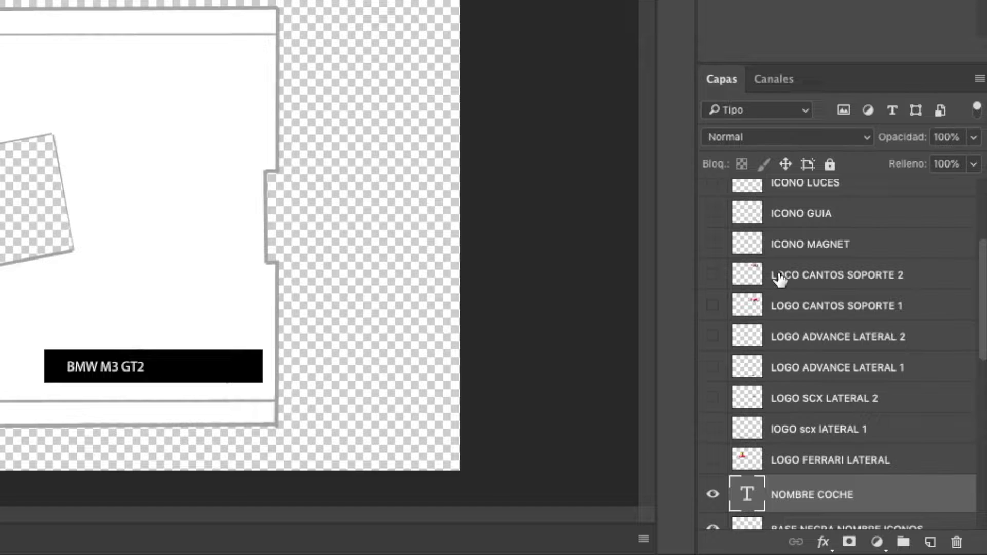
{"action": "scroll", "coordinate": [781, 279], "scroll_direction": "up", "scroll_amount": 3}
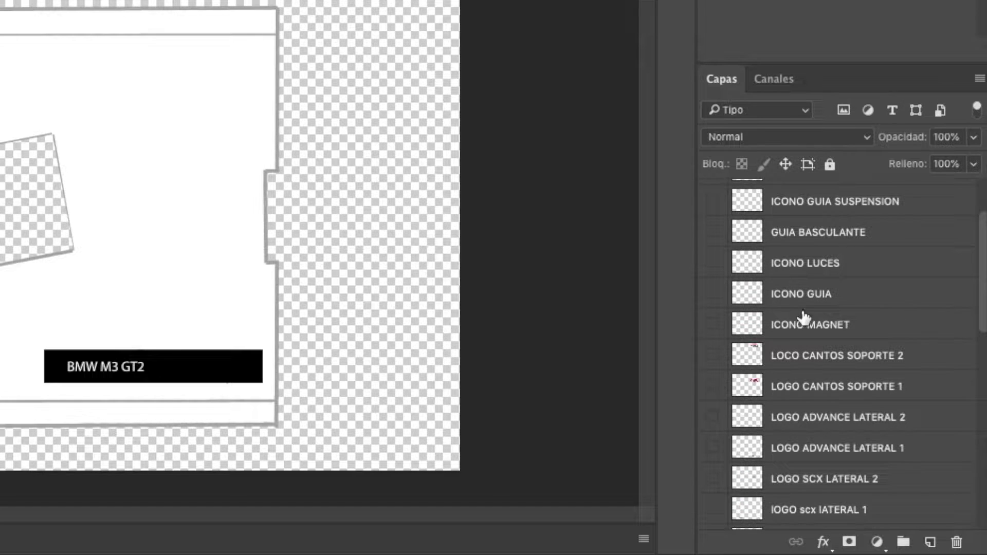
{"action": "left_click", "coordinate": [713, 263]}
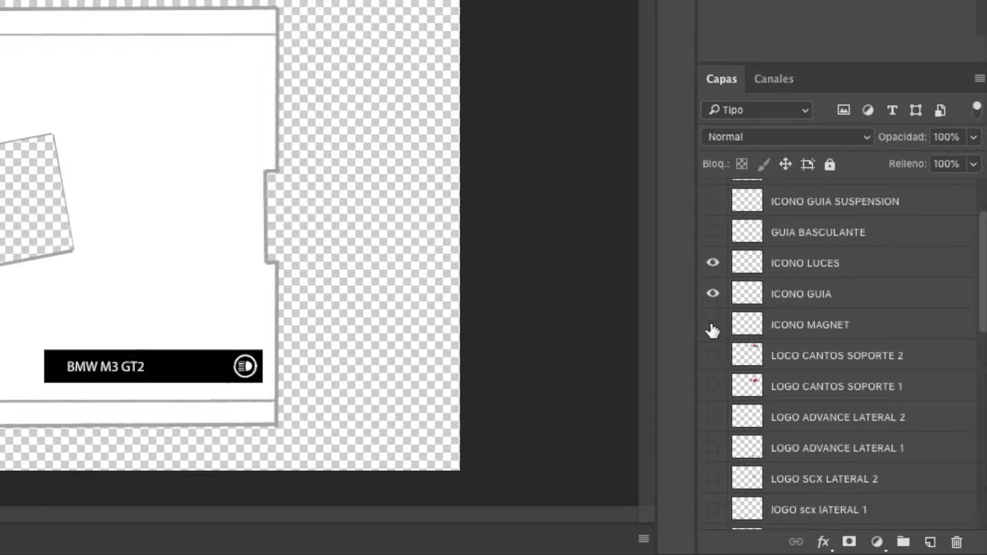
{"action": "left_click", "coordinate": [712, 265]}
{"action": "left_click", "coordinate": [714, 264]}
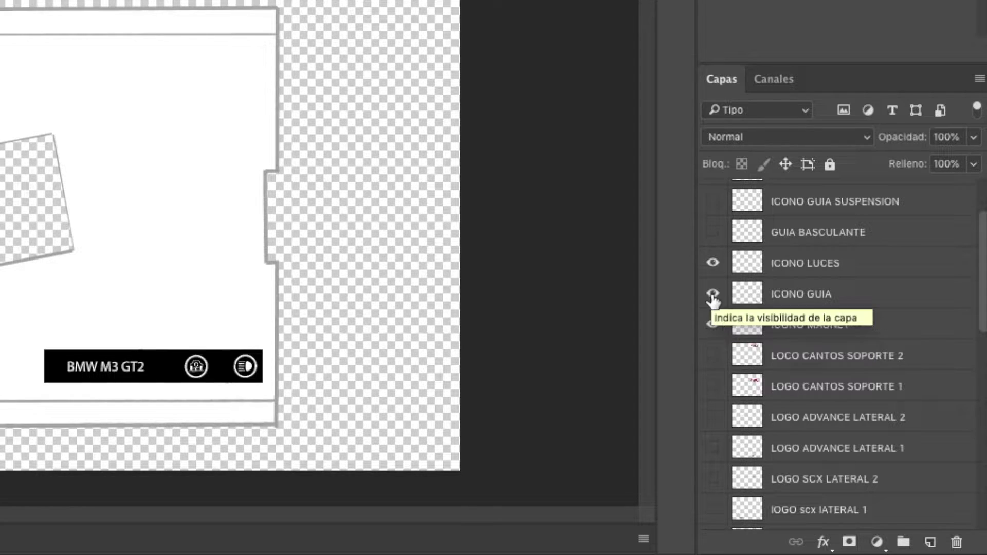
{"action": "left_click", "coordinate": [713, 360]}
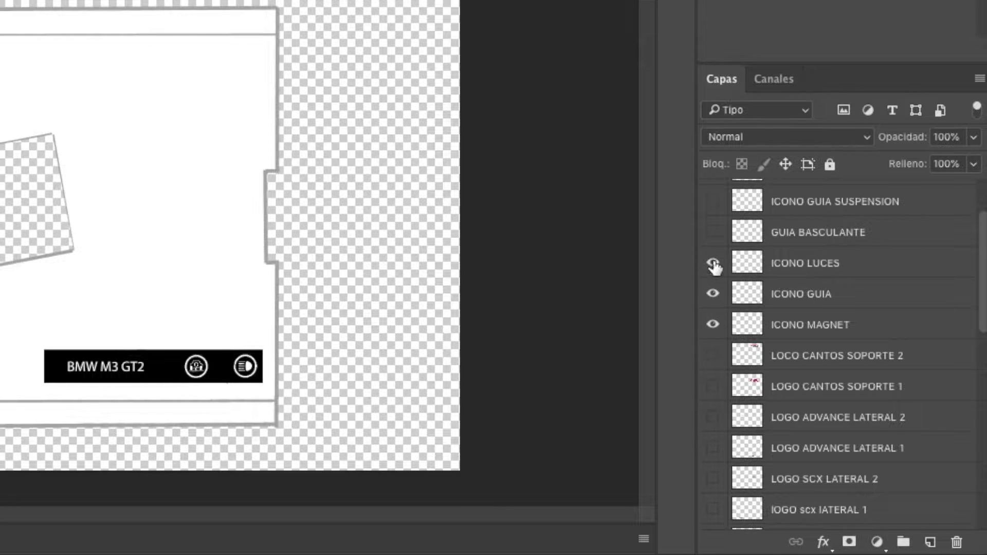
{"action": "left_click", "coordinate": [713, 232]}
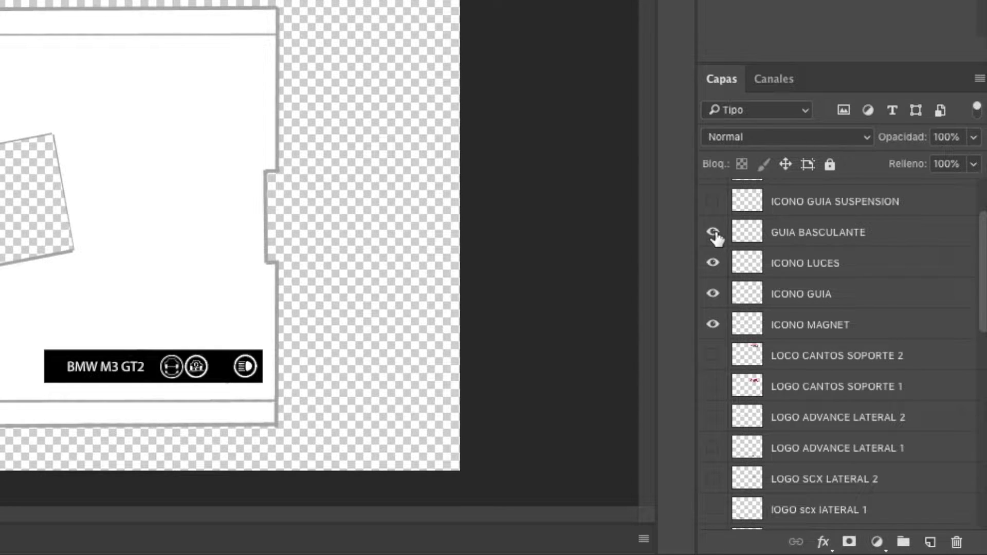
{"action": "scroll", "coordinate": [721, 214], "scroll_direction": "up", "scroll_amount": 1}
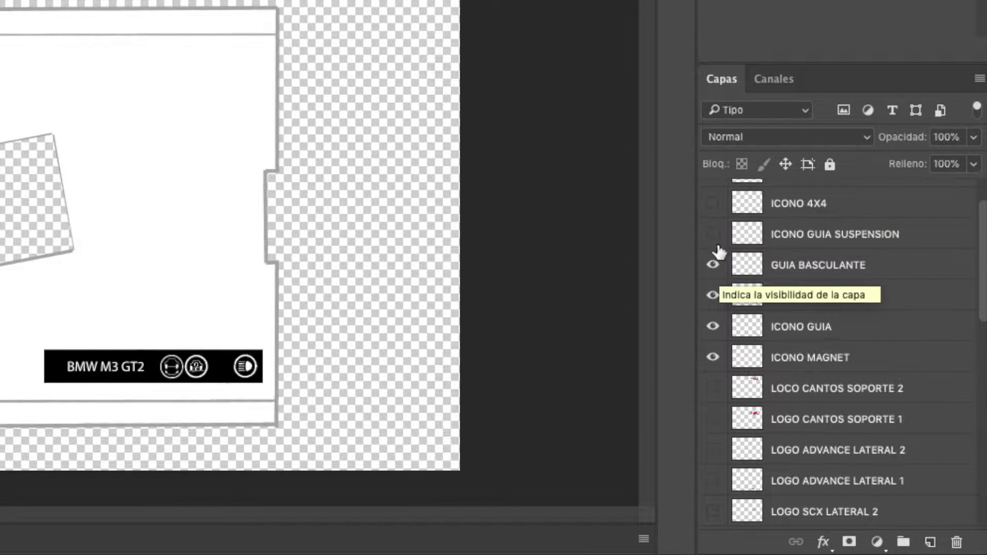
Make the ICONO 4X4 layer visible on the black name bar.
{"action": "left_click", "coordinate": [713, 205]}
{"action": "left_click", "coordinate": [715, 206]}
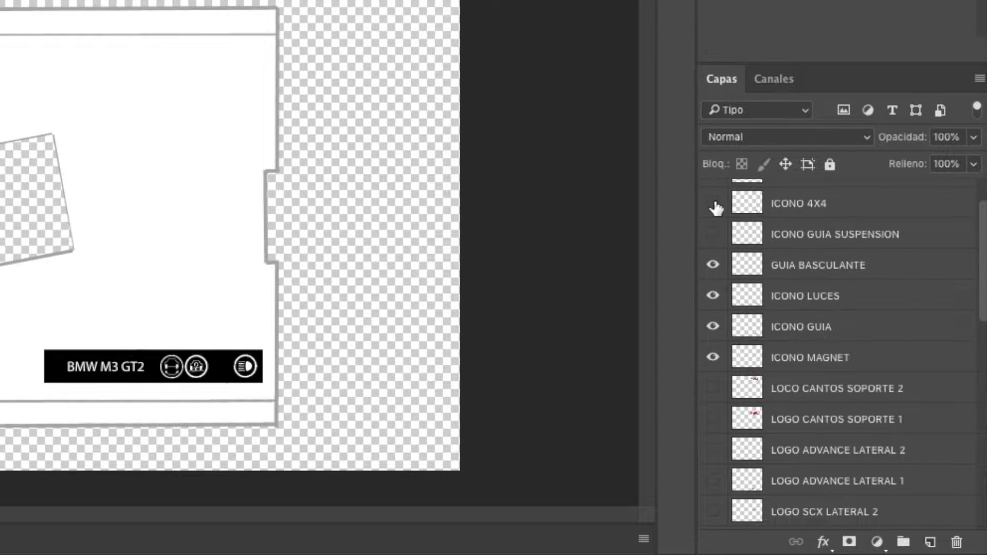
{"action": "left_click", "coordinate": [713, 205]}
{"action": "left_click", "coordinate": [714, 203]}
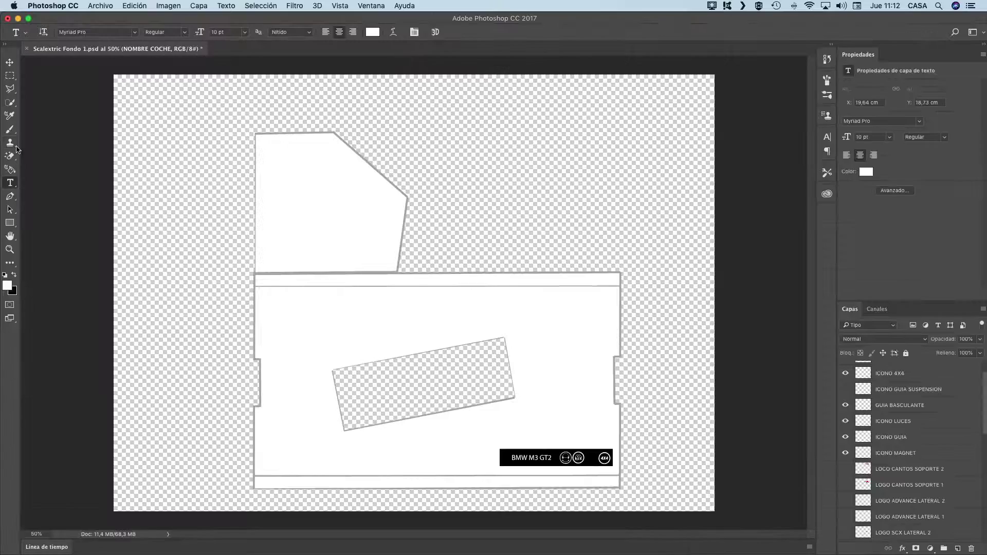
Select the ICONO 4X4 layer and move its icon left to X 23.27 cm, filling the gap before the lights icon.
{"action": "left_click", "coordinate": [10, 63]}
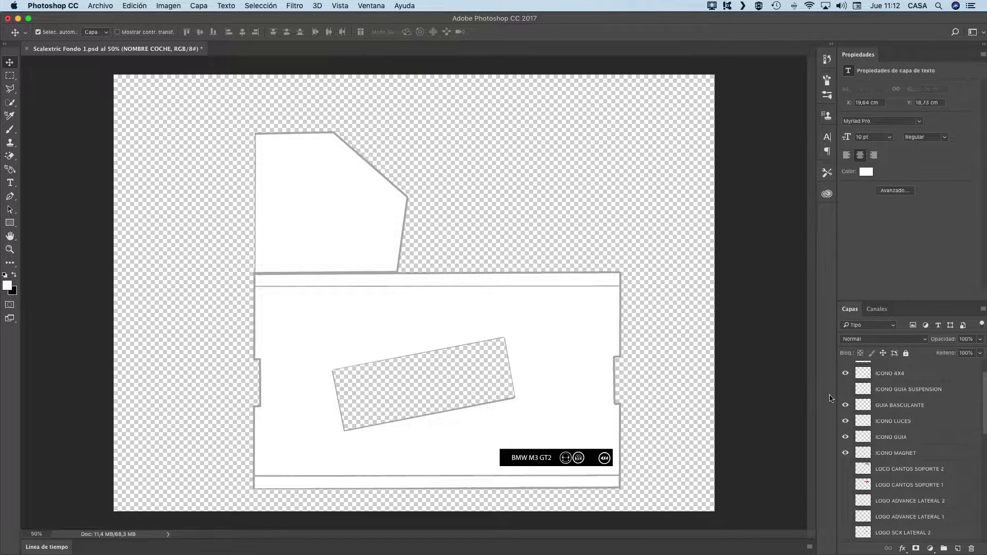
{"action": "left_click", "coordinate": [895, 376]}
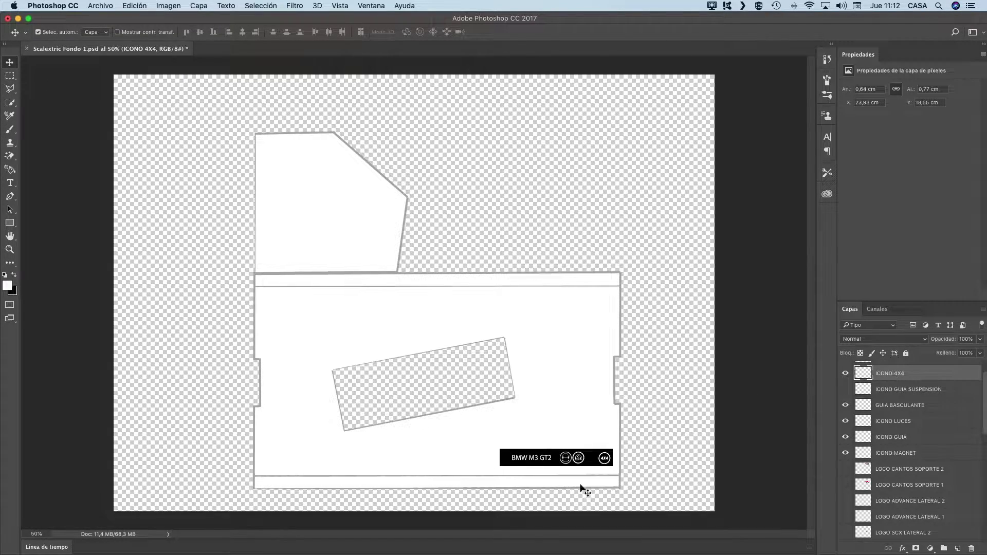
{"action": "left_click_drag", "start_coordinate": [611, 467], "coordinate": [604, 461]}
{"action": "key", "text": "Left"}
{"action": "key", "text": "Left"}
{"action": "key", "text": "Left"}
{"action": "key", "text": "Left"}
{"action": "key", "text": "Left"}
{"action": "key", "text": "Left"}
{"action": "key", "text": "Left"}
{"action": "key", "text": "Left"}
{"action": "key", "text": "Left"}
{"action": "key", "text": "Left"}
{"action": "key", "text": "Left"}
{"action": "key", "text": "Left"}
{"action": "key", "text": "Left"}
{"action": "key", "text": "Left"}
{"action": "key", "text": "Left"}
{"action": "key", "text": "Left"}
{"action": "key", "text": "Left"}
{"action": "key", "text": "Left"}
{"action": "key", "text": "Left"}
{"action": "key", "text": "Left"}
Show the ICONO SUS layer and keep the ICONO GUIA RETORNO, ICONO 4X4 and ICONO GUIA SUSPENSION layers hidden.
{"action": "scroll", "coordinate": [929, 431], "scroll_direction": "up", "scroll_amount": 1}
{"action": "scroll", "coordinate": [921, 427], "scroll_direction": "up", "scroll_amount": 1}
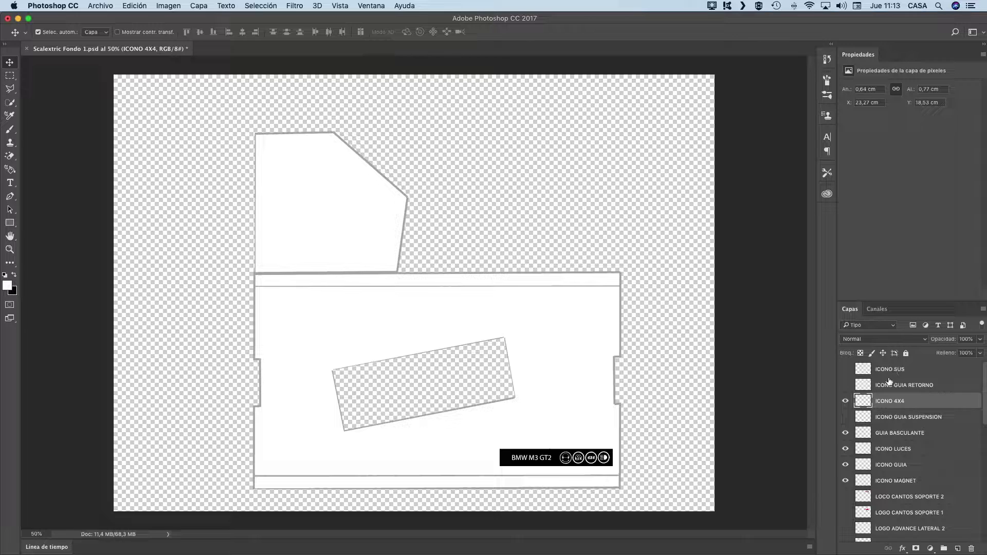
{"action": "left_click", "coordinate": [846, 370]}
{"action": "left_click", "coordinate": [847, 419]}
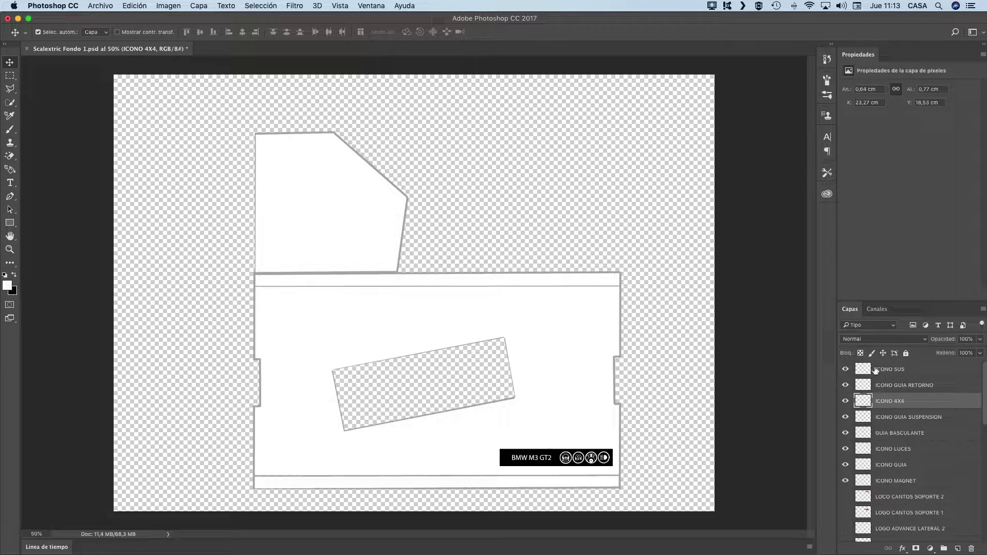
{"action": "left_click", "coordinate": [845, 417]}
{"action": "left_click", "coordinate": [845, 401]}
{"action": "left_click", "coordinate": [846, 386]}
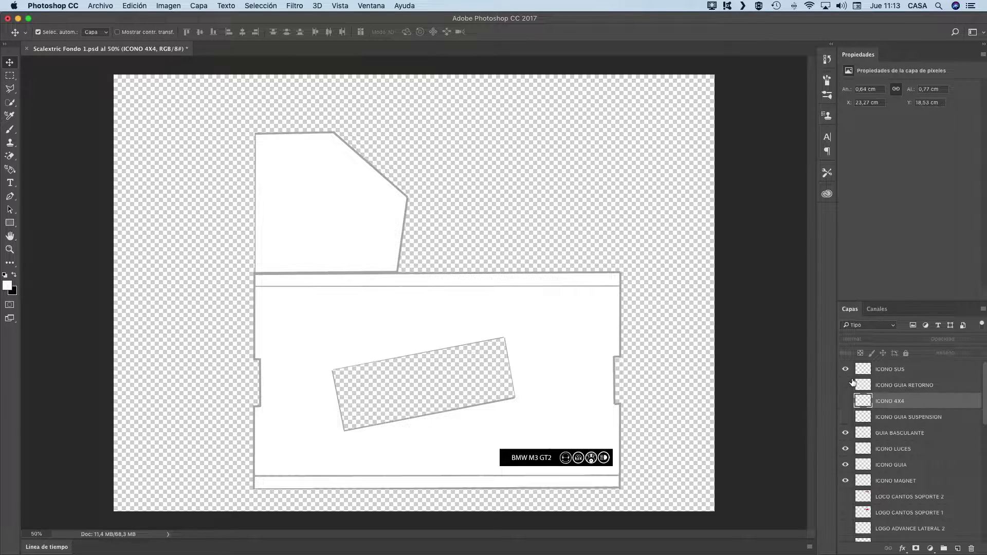
Preview the LOCO CANTOS SOPORTE 2 logo layer and hide it again.
{"action": "scroll", "coordinate": [880, 481], "scroll_direction": "down", "scroll_amount": 5}
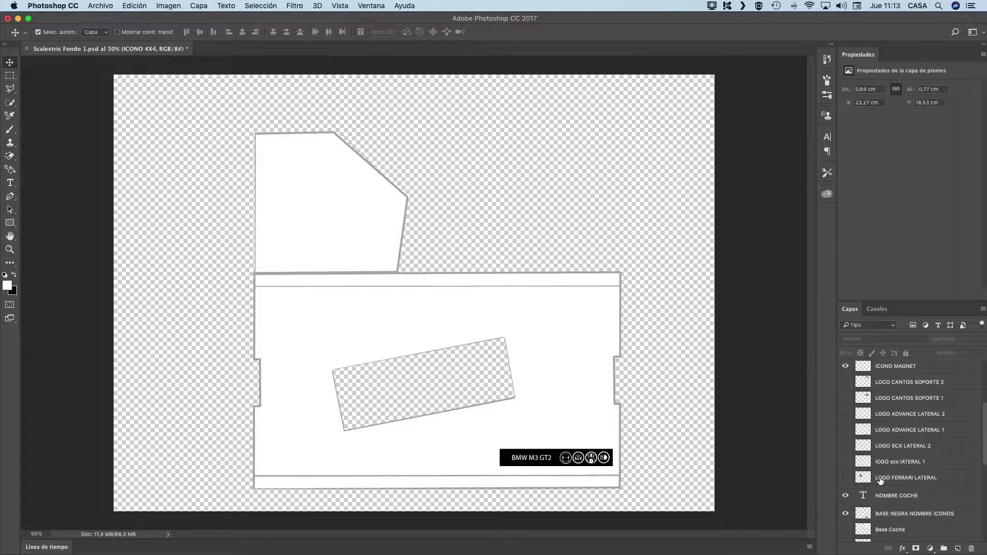
{"action": "scroll", "coordinate": [880, 481], "scroll_direction": "up", "scroll_amount": 1}
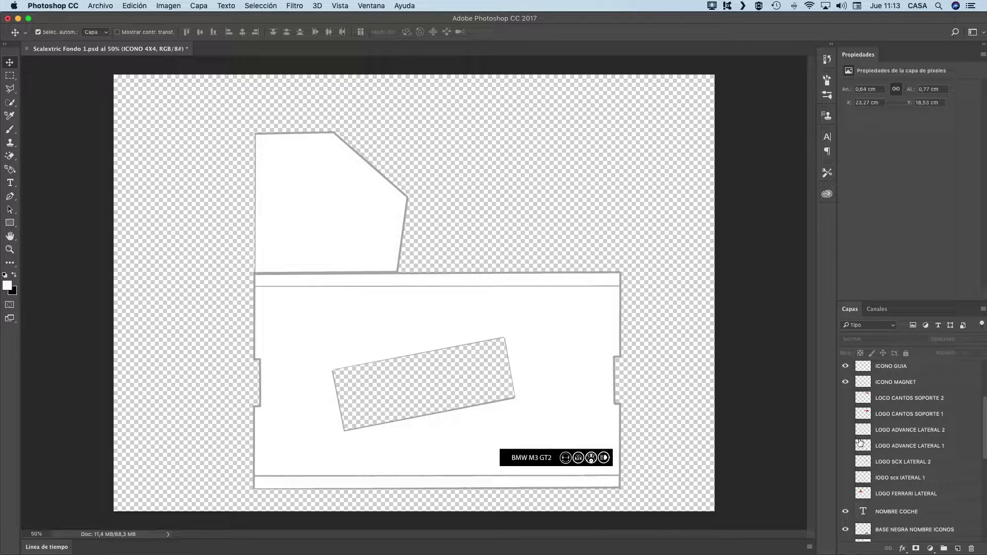
{"action": "left_click", "coordinate": [846, 399]}
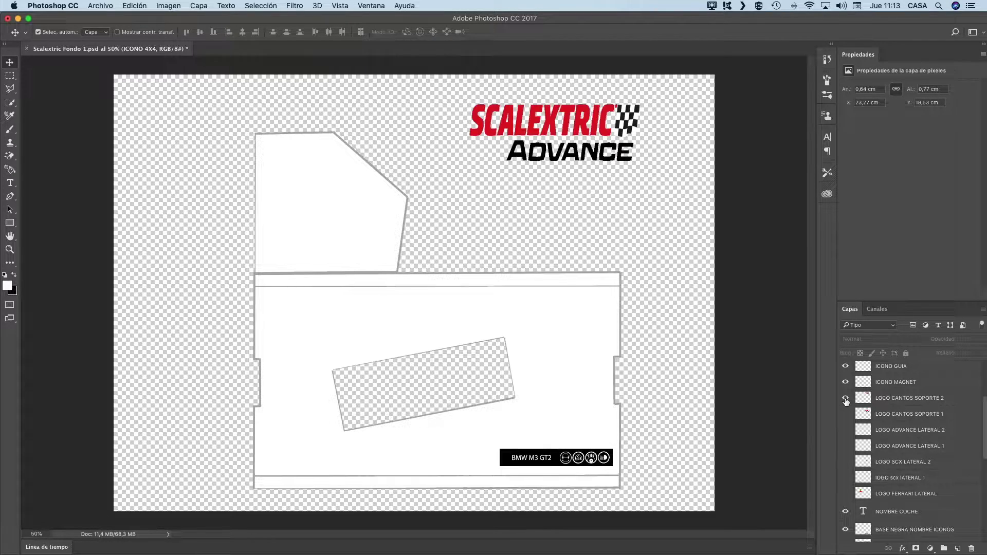
{"action": "left_click", "coordinate": [846, 400]}
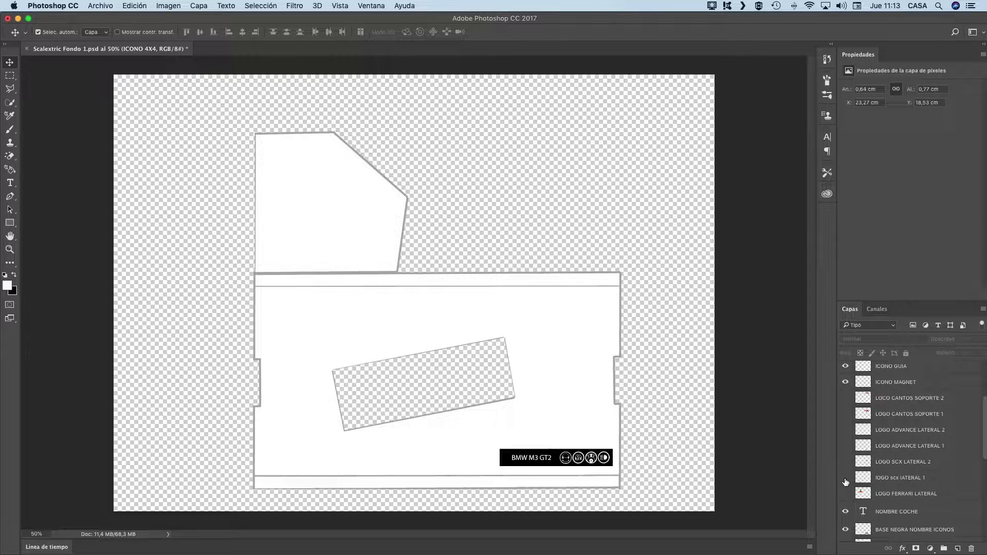
Make both SCX LATERAL logo layers and both ADVANCE LATERAL logo layers visible on the base's side strips.
{"action": "left_click", "coordinate": [846, 478]}
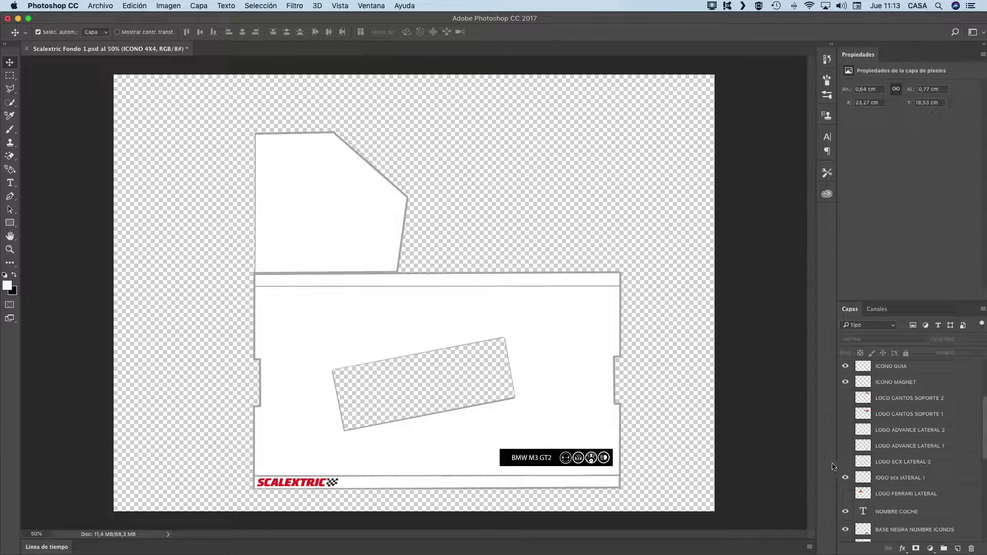
{"action": "left_click", "coordinate": [846, 463]}
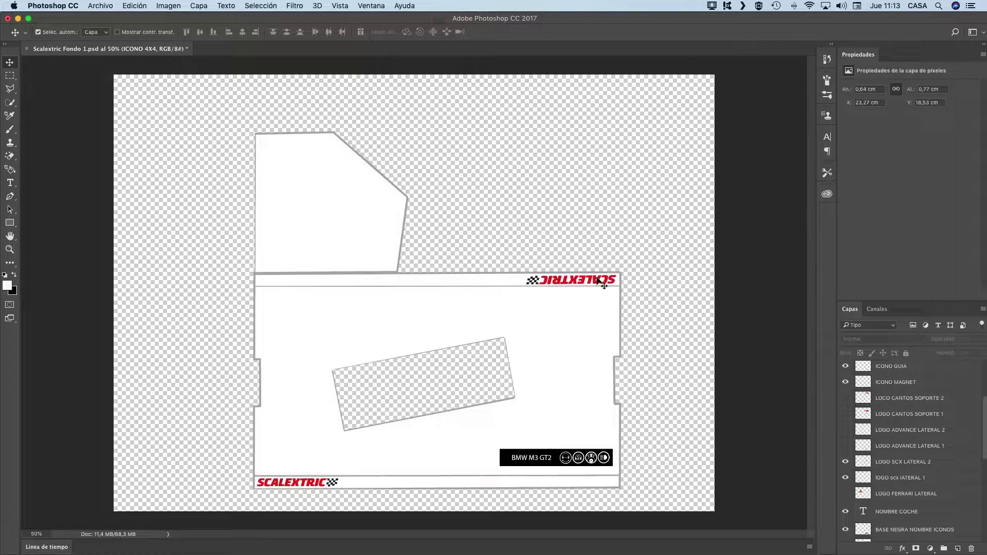
{"action": "left_click", "coordinate": [845, 448]}
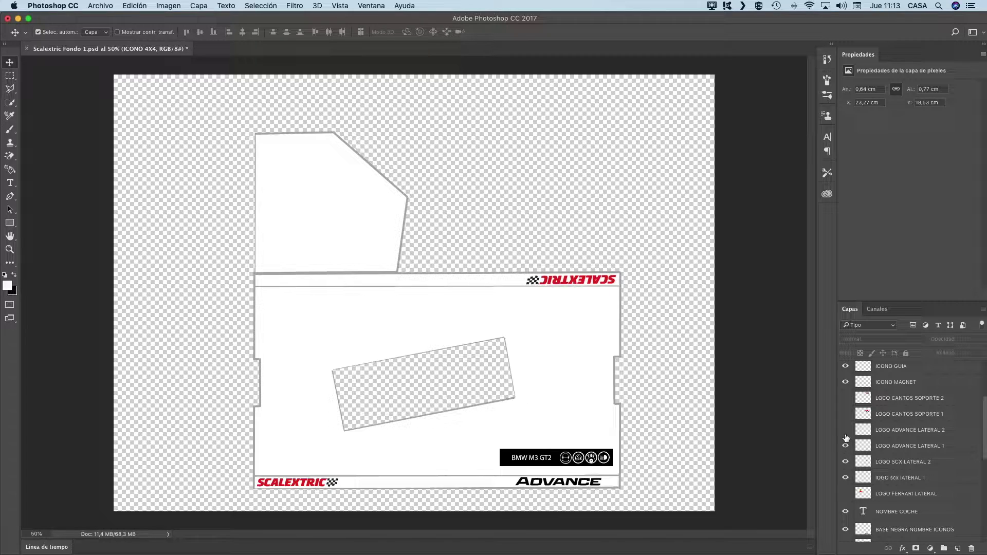
{"action": "left_click", "coordinate": [846, 430]}
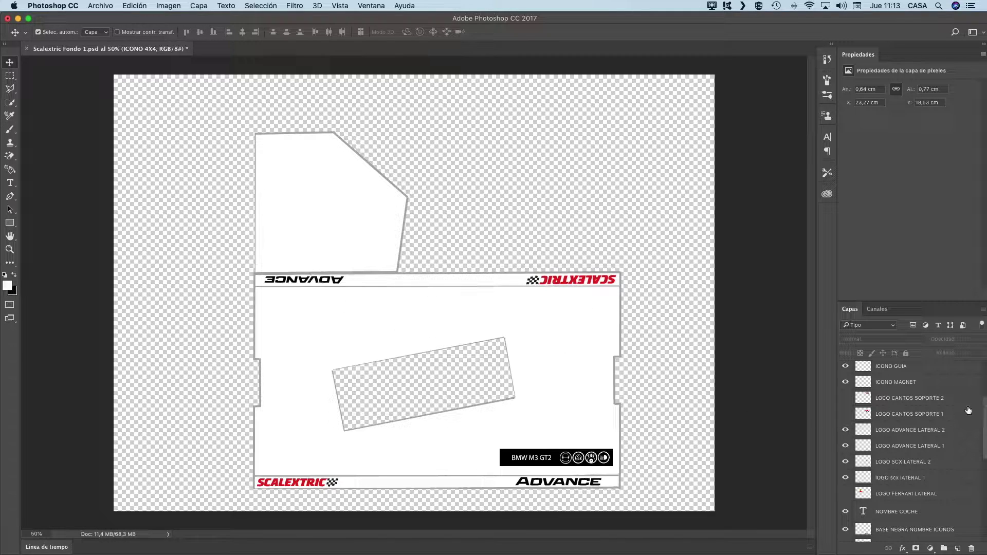
{"action": "left_click", "coordinate": [846, 431]}
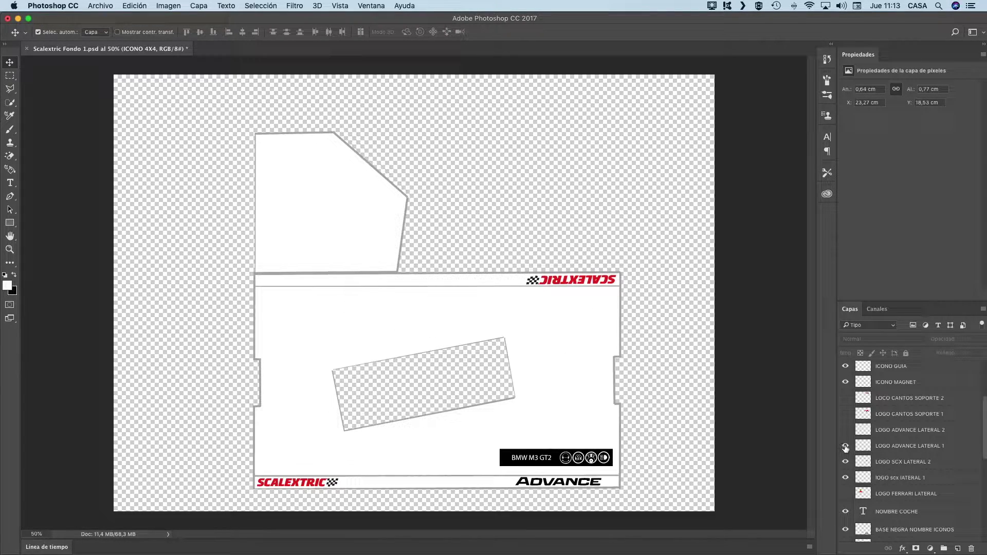
{"action": "left_click", "coordinate": [846, 431]}
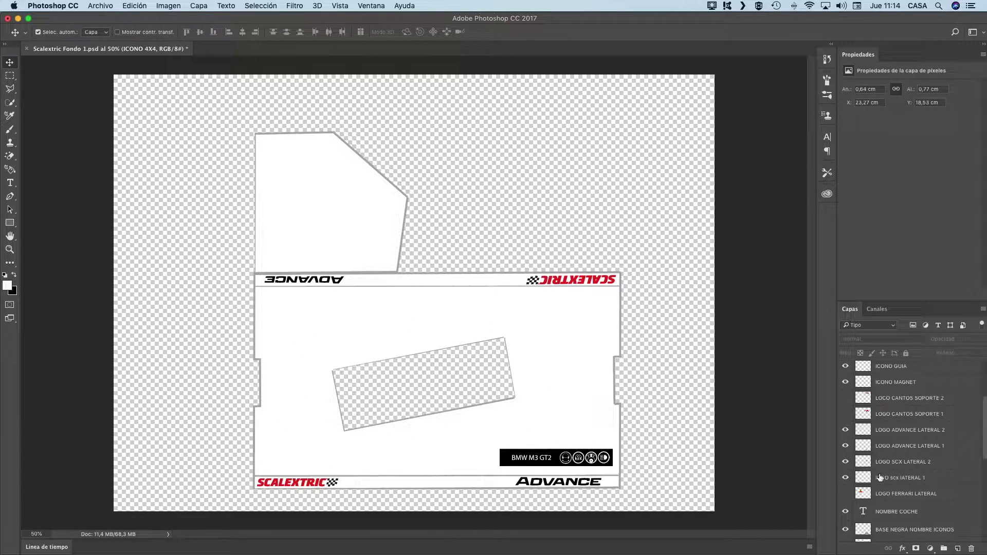
Make the BANDERA CUADROS LATERAL layer visible to add the checkered flag to the side panel.
{"action": "scroll", "coordinate": [885, 477], "scroll_direction": "down", "scroll_amount": 10}
{"action": "scroll", "coordinate": [870, 478], "scroll_direction": "down", "scroll_amount": 1}
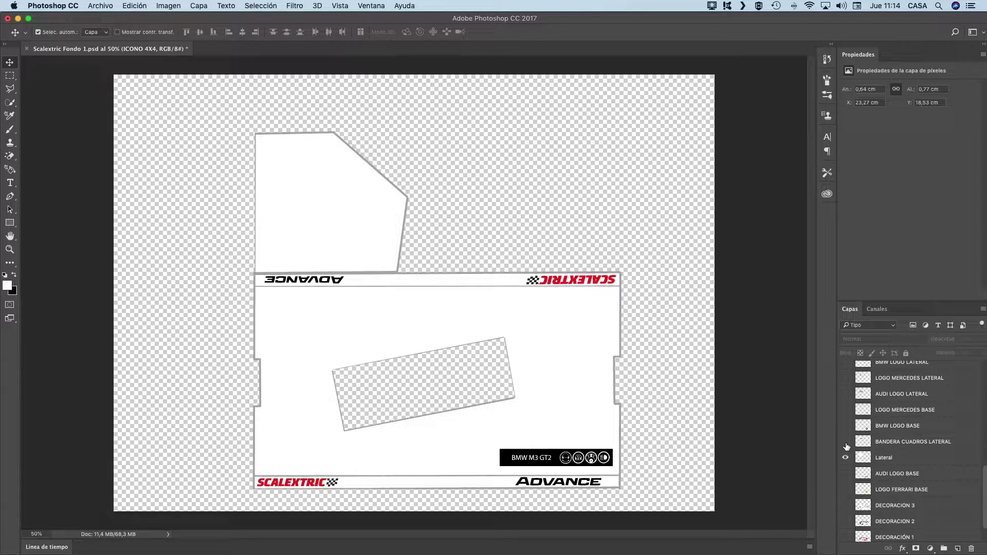
{"action": "left_click", "coordinate": [846, 442]}
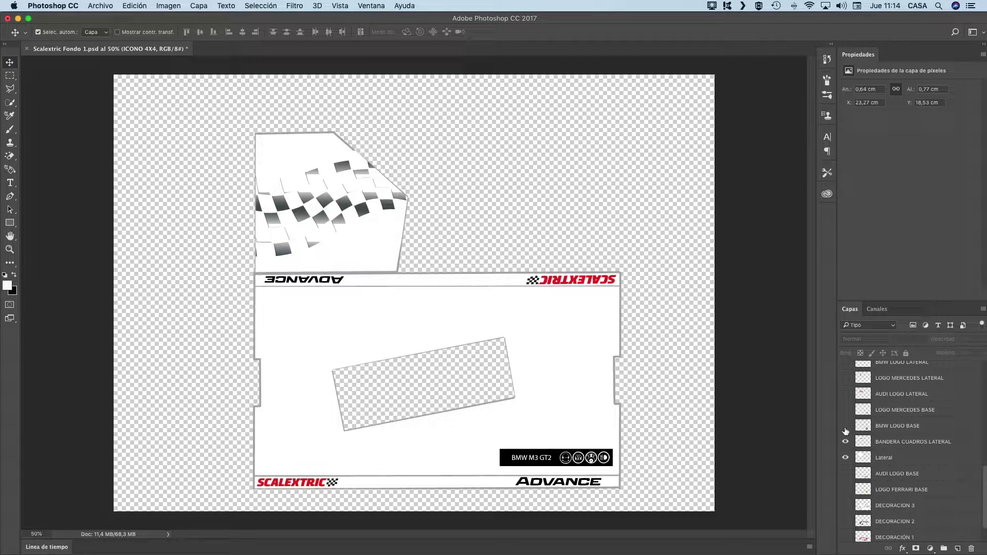
Make the BMW LOGO LATERAL and BMW LOGO BASE layers visible on the side panel and the base.
{"action": "scroll", "coordinate": [846, 417], "scroll_direction": "up", "scroll_amount": 3}
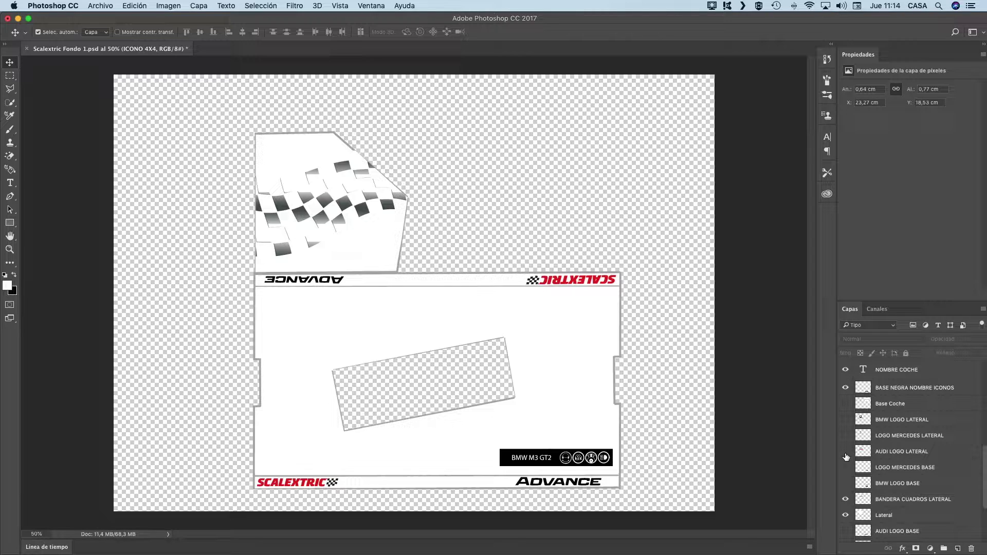
{"action": "scroll", "coordinate": [846, 465], "scroll_direction": "down", "scroll_amount": 4}
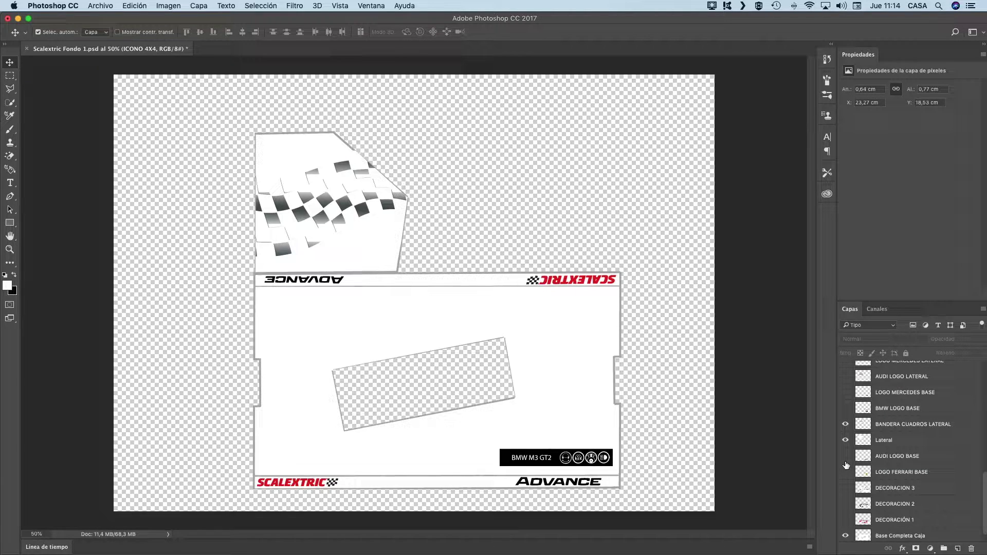
{"action": "scroll", "coordinate": [846, 466], "scroll_direction": "down", "scroll_amount": 1}
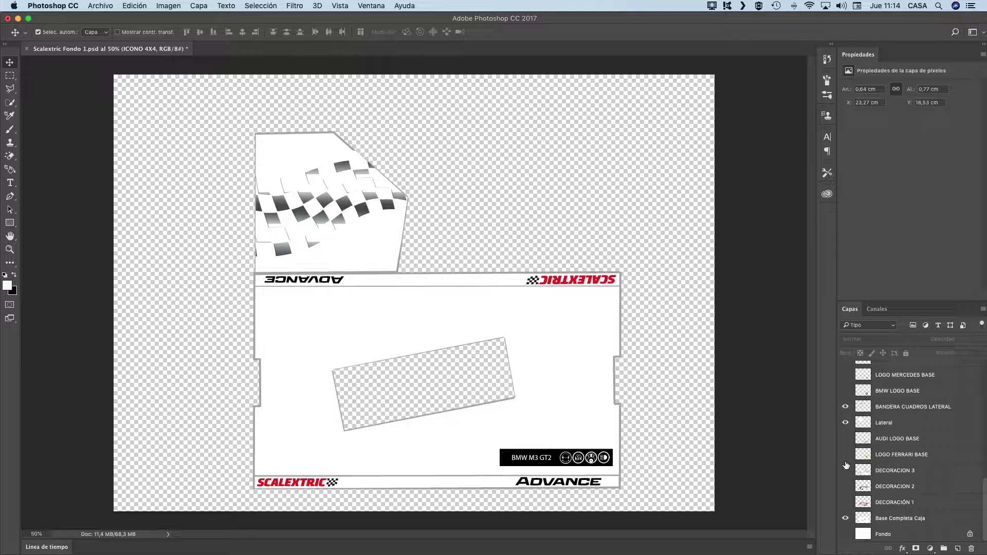
{"action": "scroll", "coordinate": [847, 465], "scroll_direction": "up", "scroll_amount": 5}
{"action": "scroll", "coordinate": [847, 465], "scroll_direction": "up", "scroll_amount": 1}
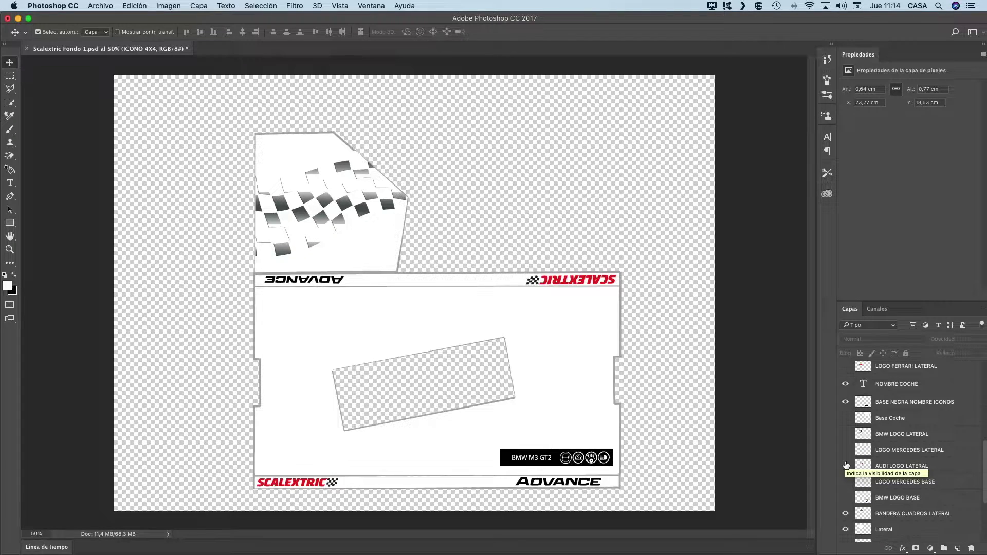
{"action": "left_click", "coordinate": [846, 434]}
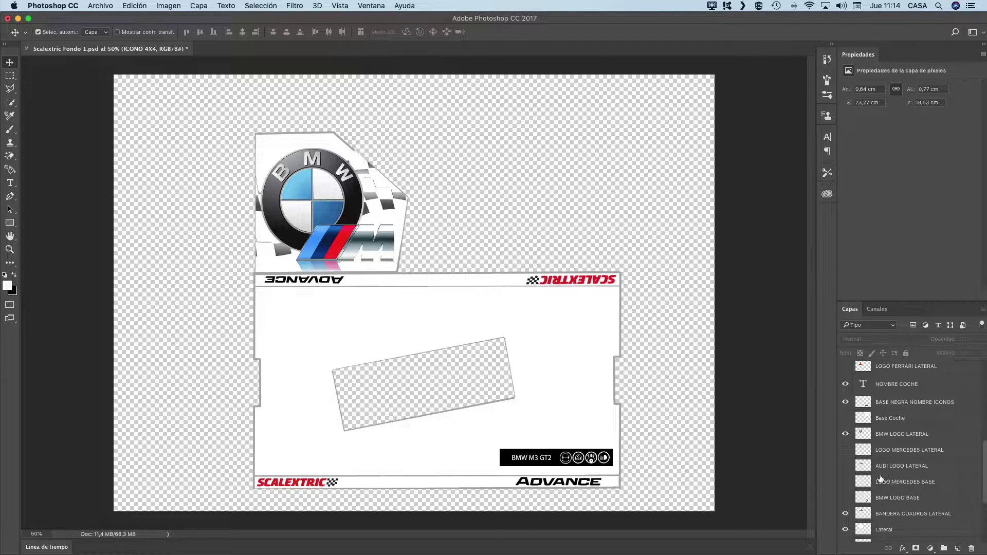
{"action": "scroll", "coordinate": [880, 478], "scroll_direction": "down", "scroll_amount": 3}
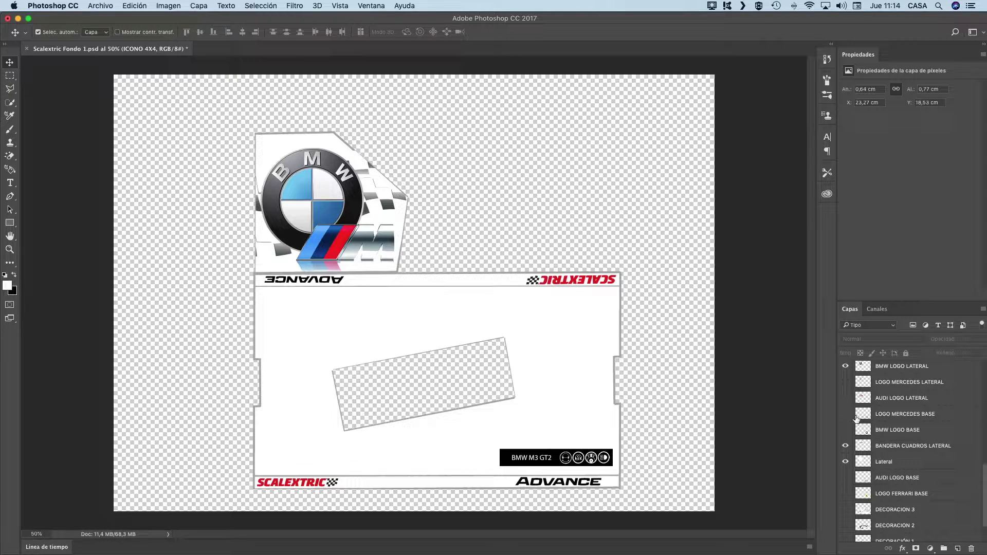
{"action": "left_click", "coordinate": [845, 430]}
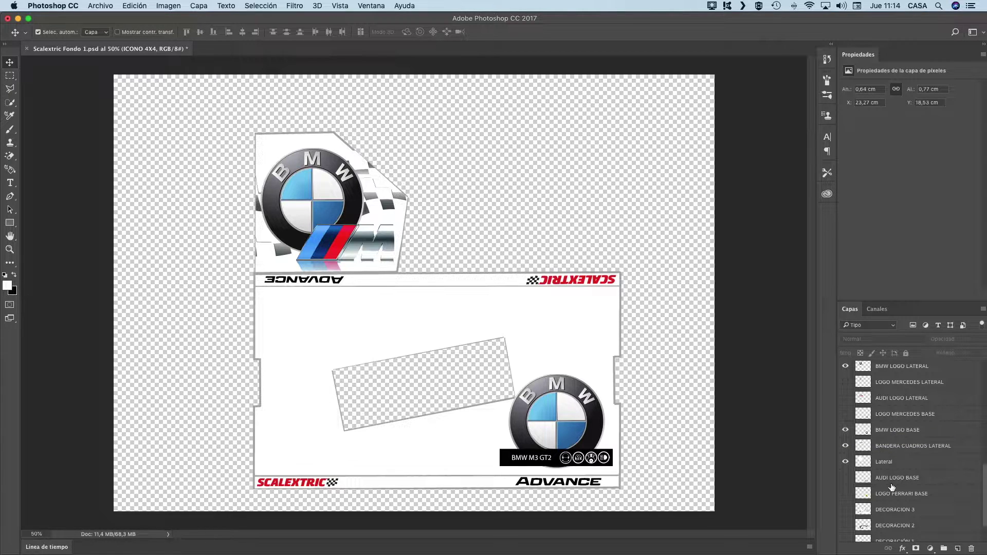
Preview the DECORACIÓN 1, DECORACION 2 and DECORACION 3 designs on the base and leave only DECORACION 2 visible.
{"action": "scroll", "coordinate": [892, 487], "scroll_direction": "down", "scroll_amount": 3}
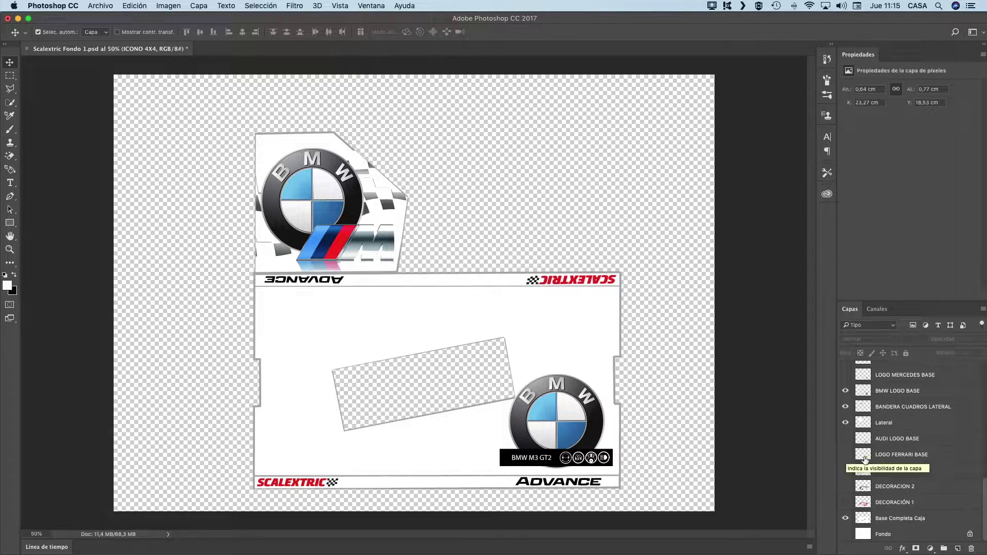
{"action": "left_click", "coordinate": [845, 503]}
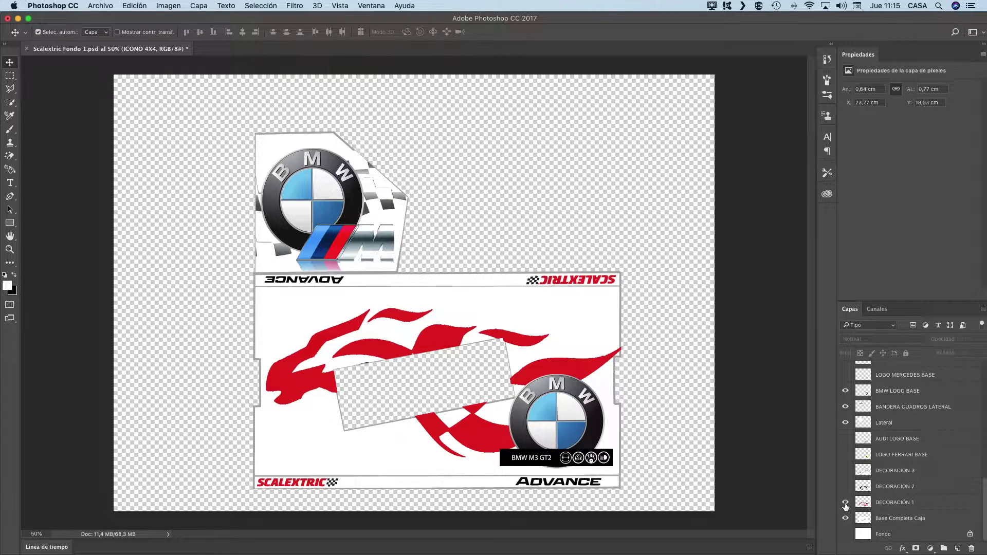
{"action": "left_click", "coordinate": [845, 503]}
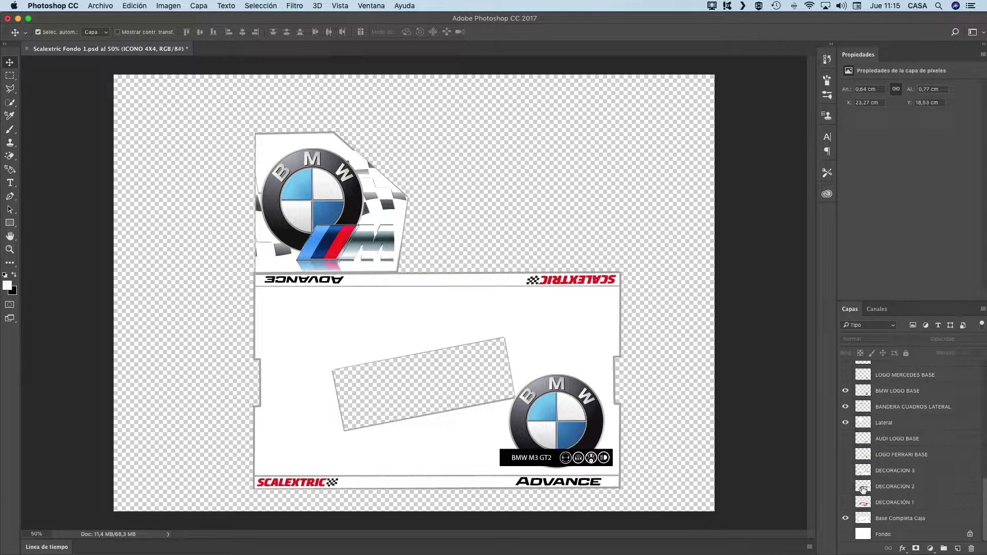
{"action": "left_click", "coordinate": [845, 488]}
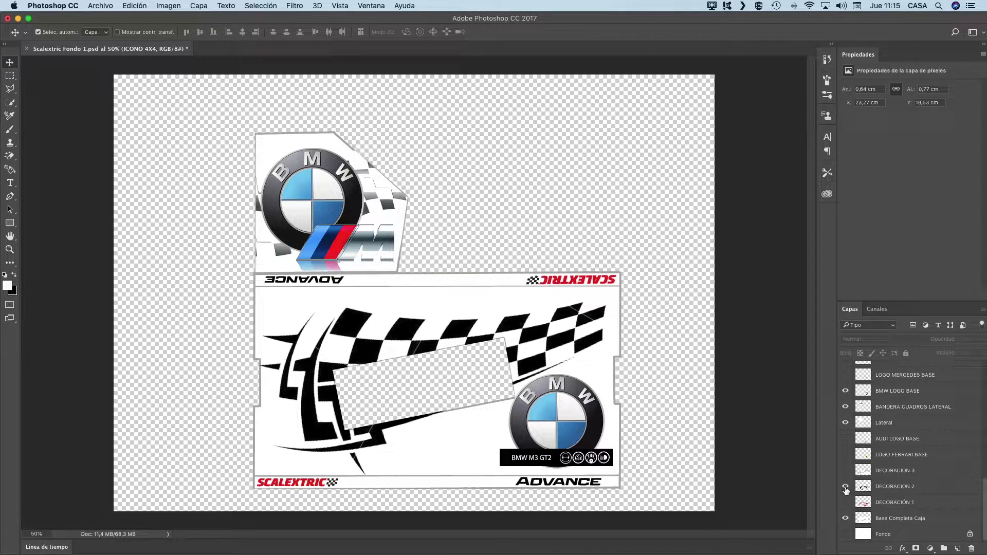
{"action": "left_click", "coordinate": [846, 488]}
{"action": "left_click", "coordinate": [846, 472]}
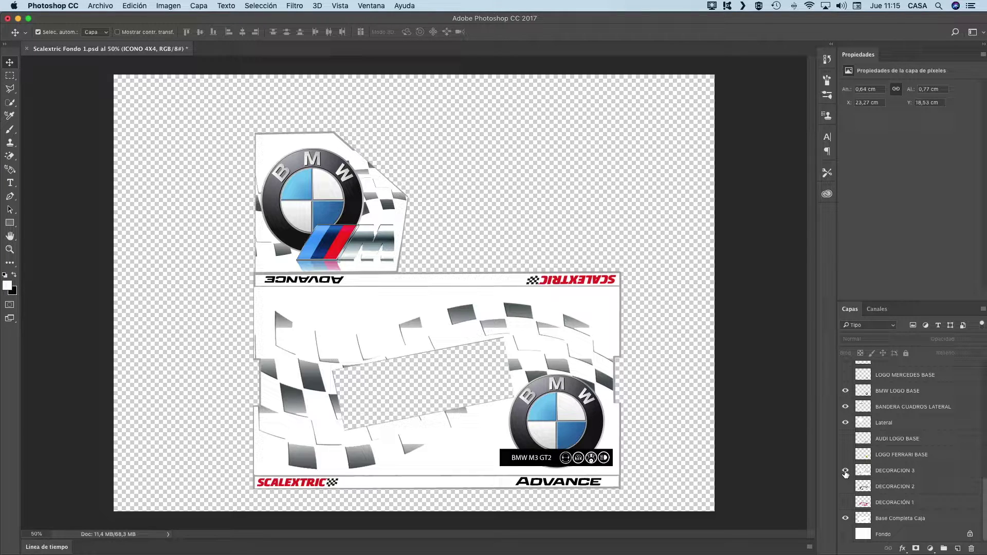
{"action": "left_click", "coordinate": [845, 471]}
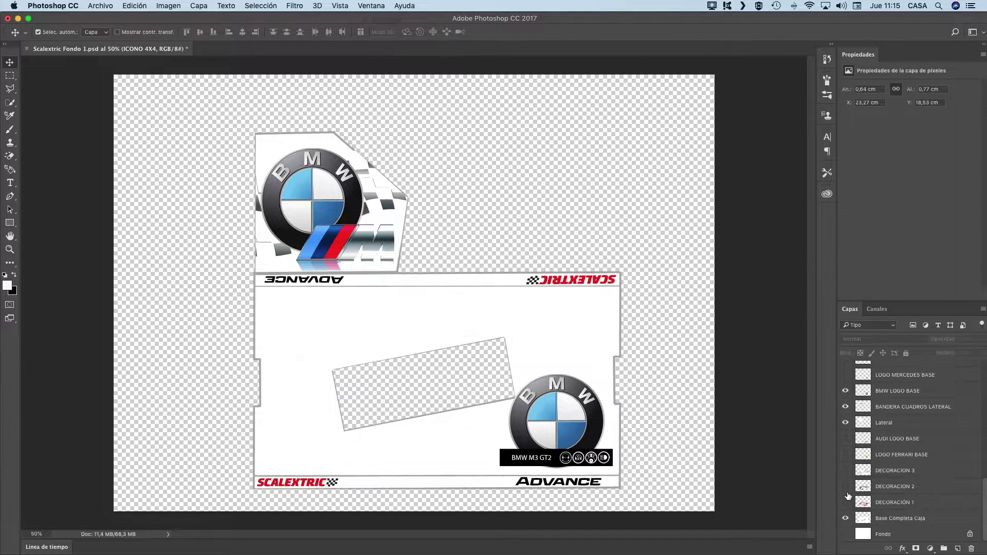
{"action": "left_click", "coordinate": [846, 487]}
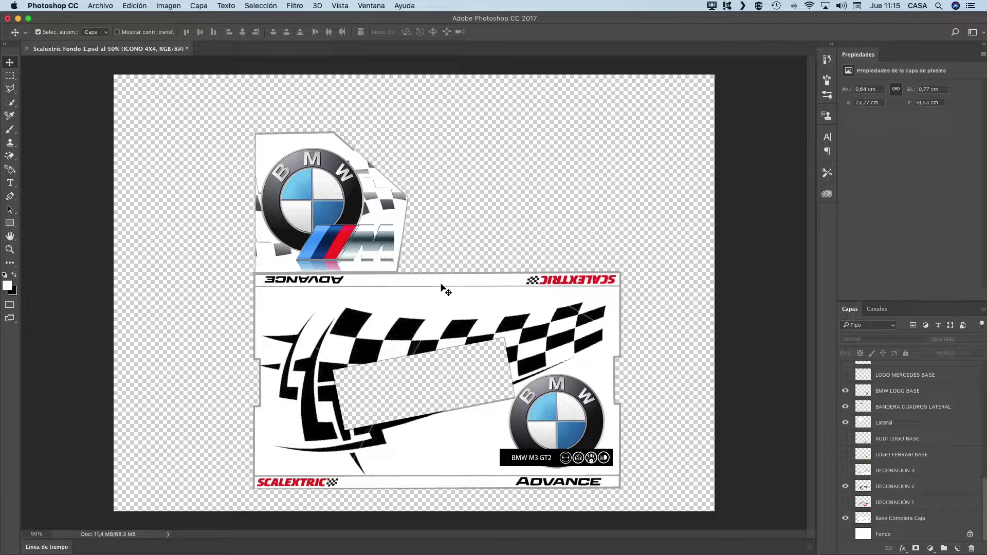
{"action": "scroll", "coordinate": [866, 395], "scroll_direction": "up", "scroll_amount": 5}
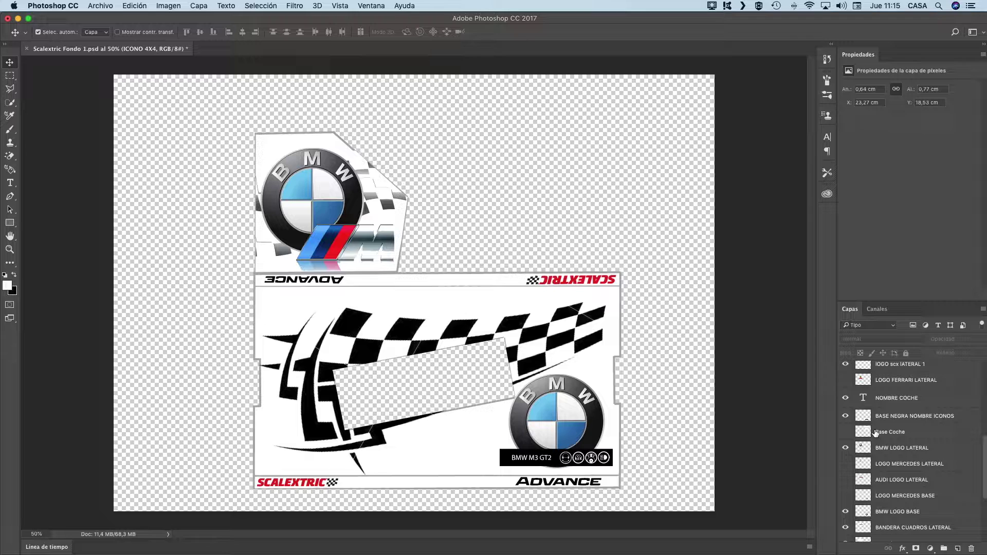
{"action": "scroll", "coordinate": [852, 482], "scroll_direction": "up", "scroll_amount": 3}
{"action": "scroll", "coordinate": [852, 481], "scroll_direction": "up", "scroll_amount": 3}
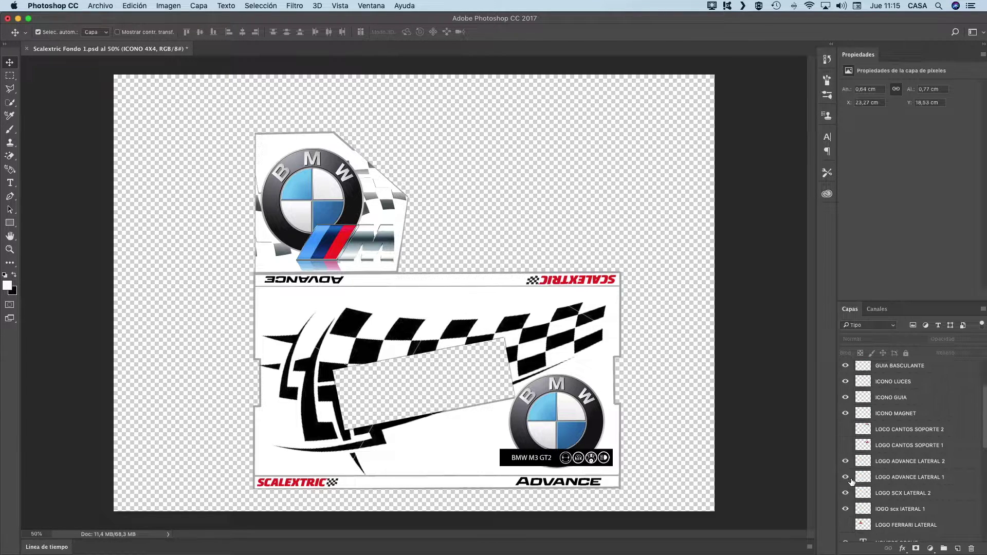
Preview the LOCO CANTOS SOPORTE 2 and LOGO CANTOS SOPORTE 1 logo layers above the base, and hide both again.
{"action": "left_click", "coordinate": [846, 429]}
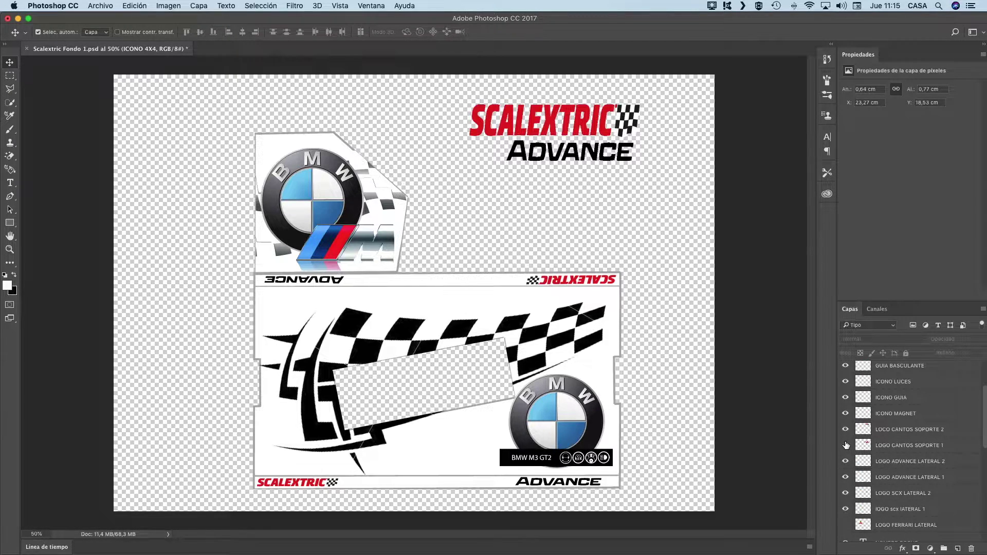
{"action": "left_click", "coordinate": [846, 445]}
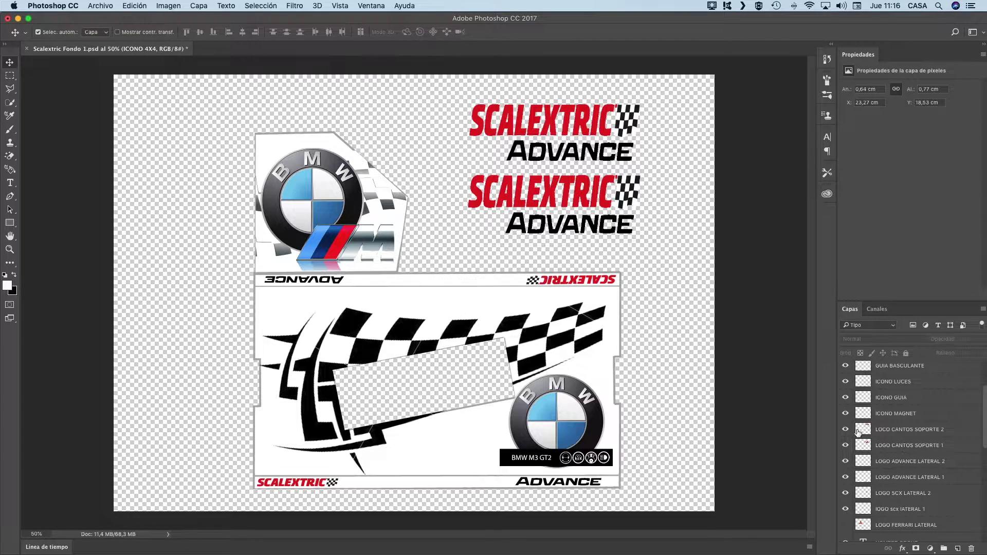
{"action": "left_click", "coordinate": [845, 429]}
{"action": "left_click", "coordinate": [846, 446]}
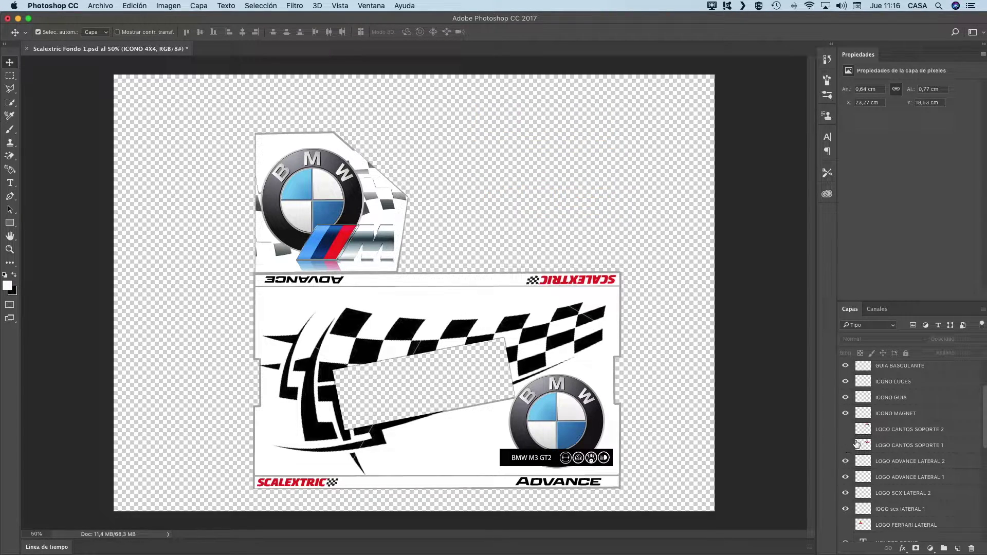
{"action": "scroll", "coordinate": [867, 442], "scroll_direction": "down", "scroll_amount": 5}
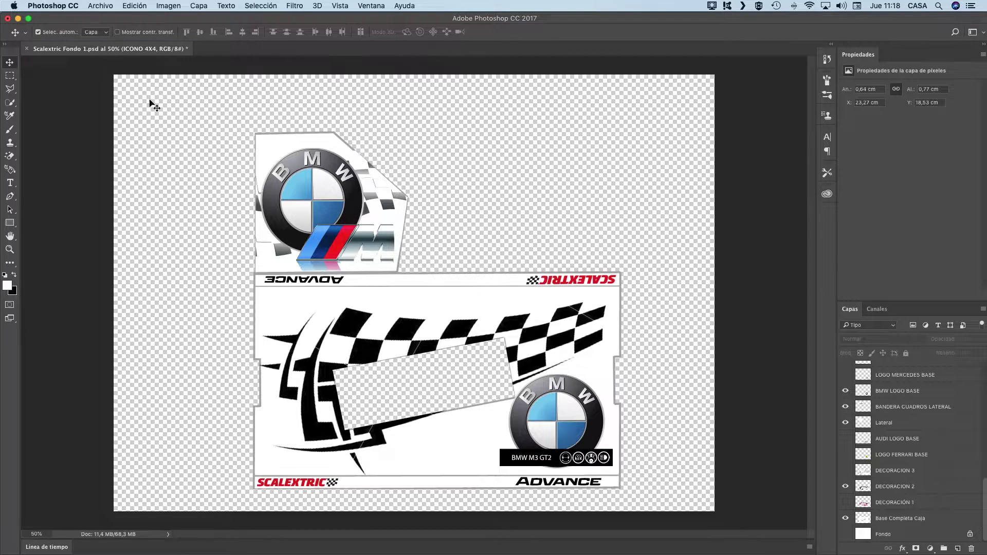
Examine the print settings for the template, including the color management, position and size options, and close them without printing.
{"action": "left_click", "coordinate": [96, 7]}
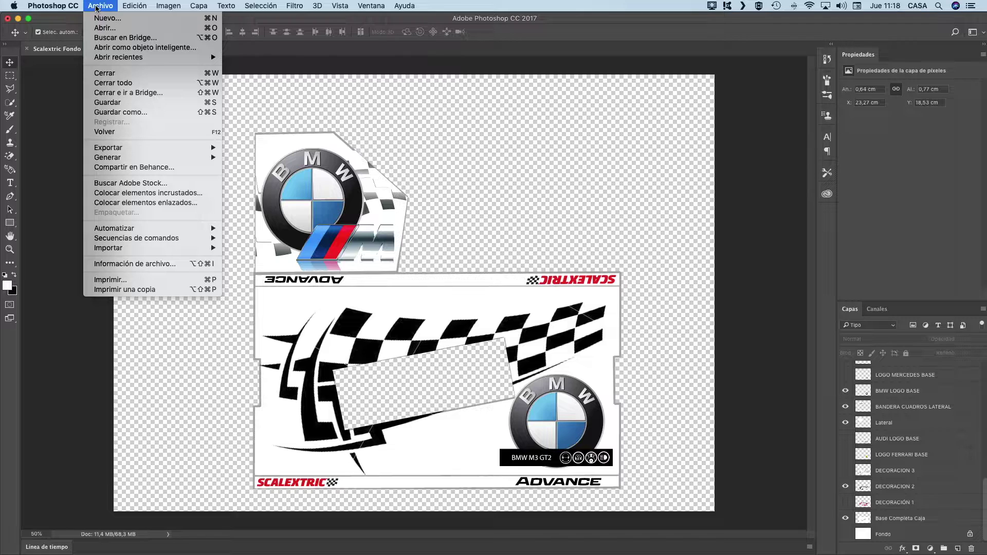
{"action": "left_click", "coordinate": [113, 281]}
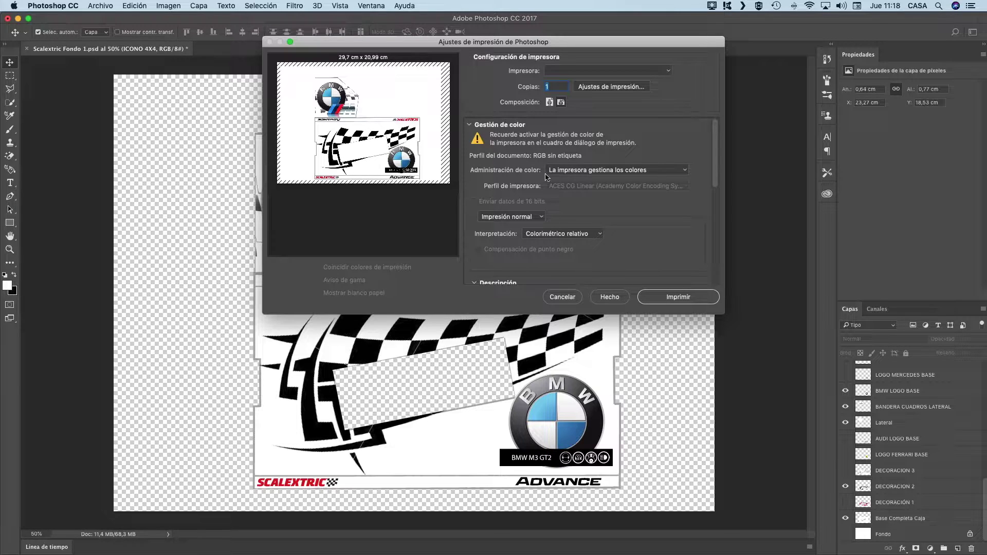
{"action": "scroll", "coordinate": [550, 227], "scroll_direction": "down", "scroll_amount": 2}
{"action": "scroll", "coordinate": [550, 226], "scroll_direction": "up", "scroll_amount": 2}
{"action": "scroll", "coordinate": [556, 246], "scroll_direction": "down", "scroll_amount": 5}
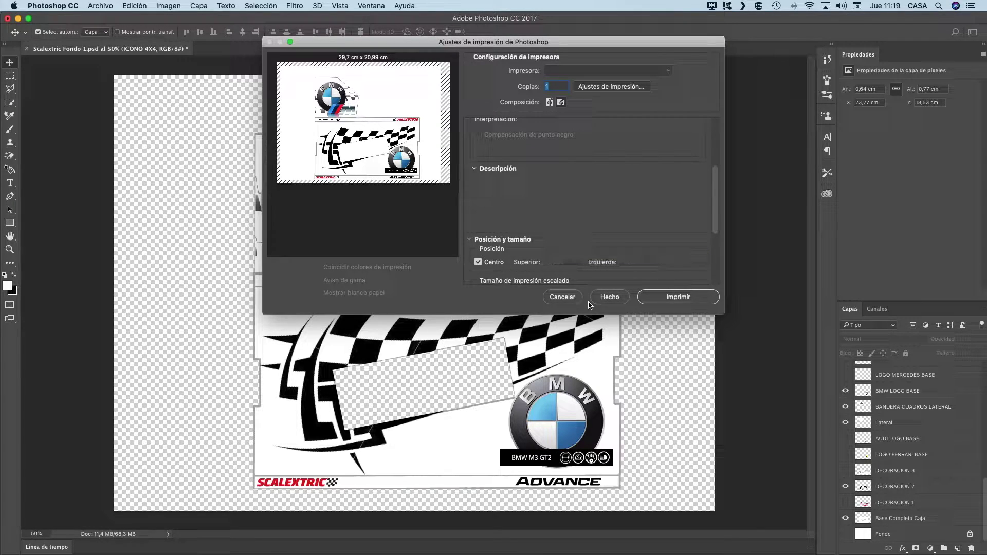
{"action": "left_click", "coordinate": [563, 297]}
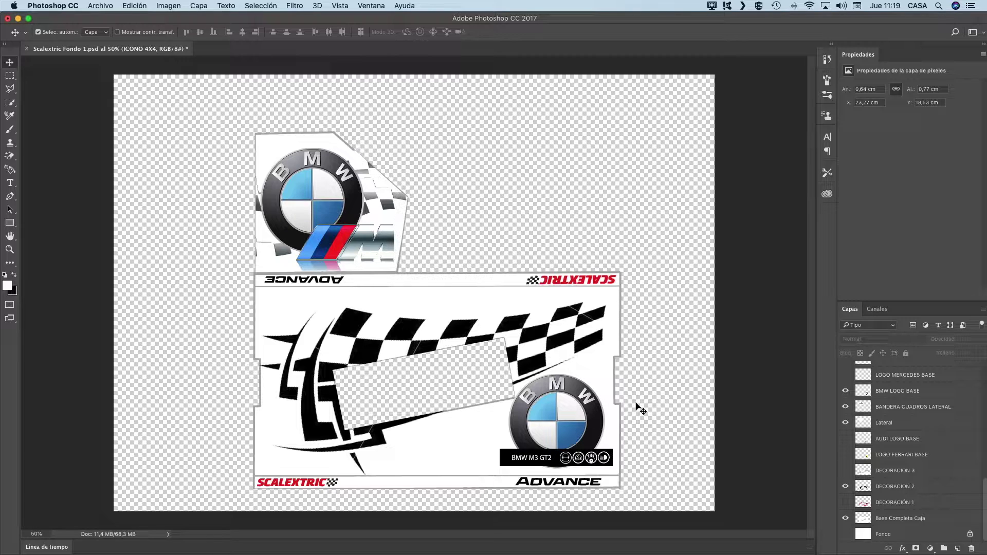
Toggle the ICONO GUIA RETORNO layer on and off and review the remaining icon, logo and decoration layers.
{"action": "scroll", "coordinate": [873, 427], "scroll_direction": "up", "scroll_amount": 10}
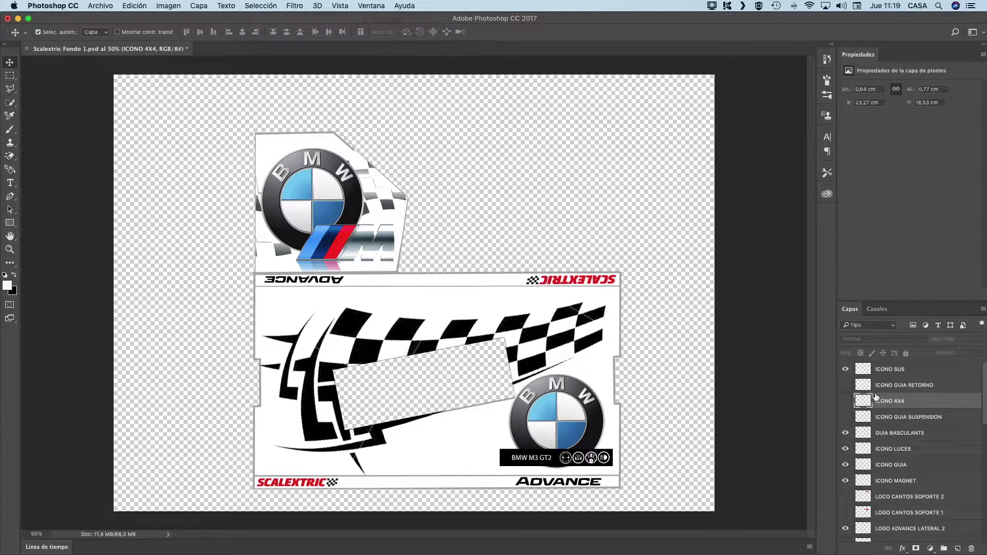
{"action": "left_click", "coordinate": [846, 386]}
{"action": "left_click", "coordinate": [846, 385]}
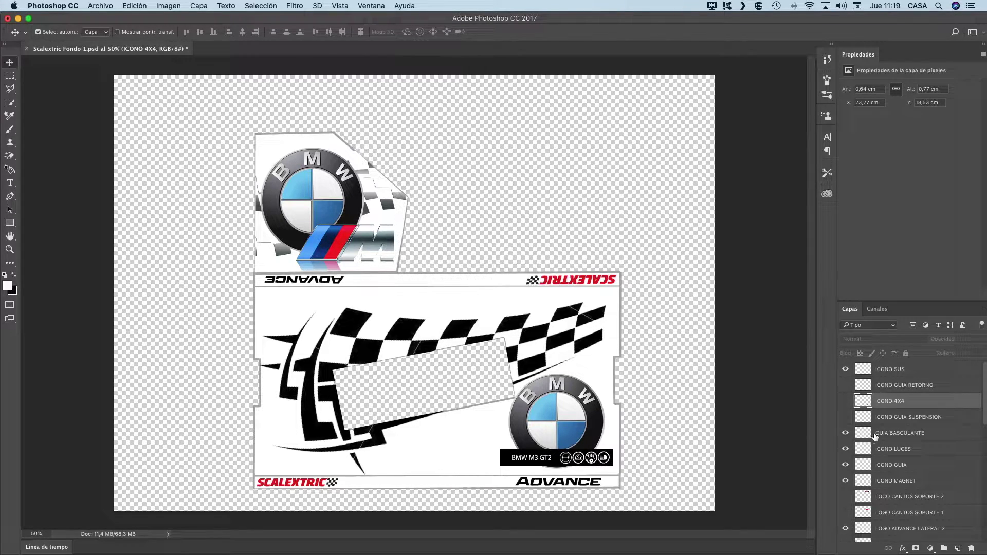
{"action": "scroll", "coordinate": [875, 437], "scroll_direction": "down", "scroll_amount": 5}
{"action": "scroll", "coordinate": [871, 425], "scroll_direction": "up", "scroll_amount": 2}
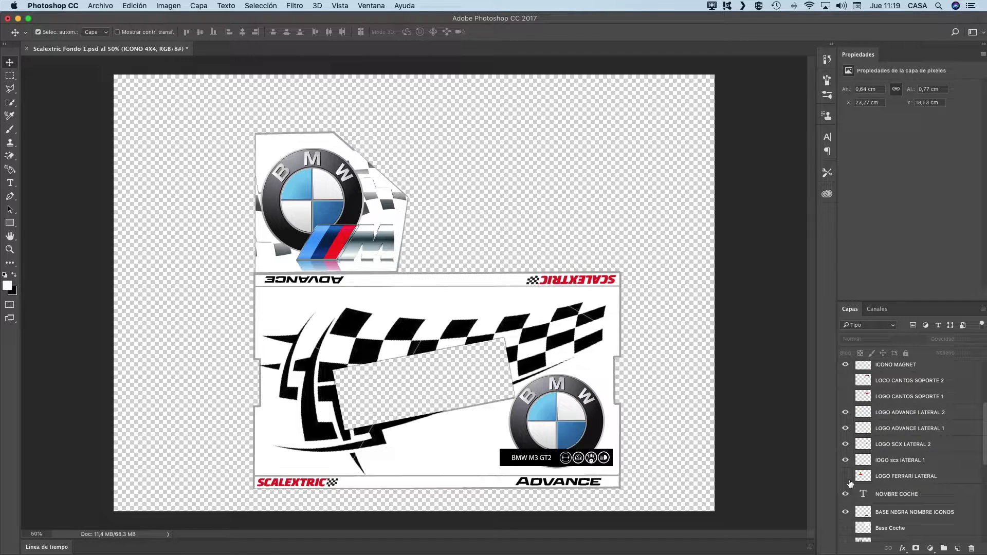
{"action": "scroll", "coordinate": [865, 474], "scroll_direction": "down", "scroll_amount": 2}
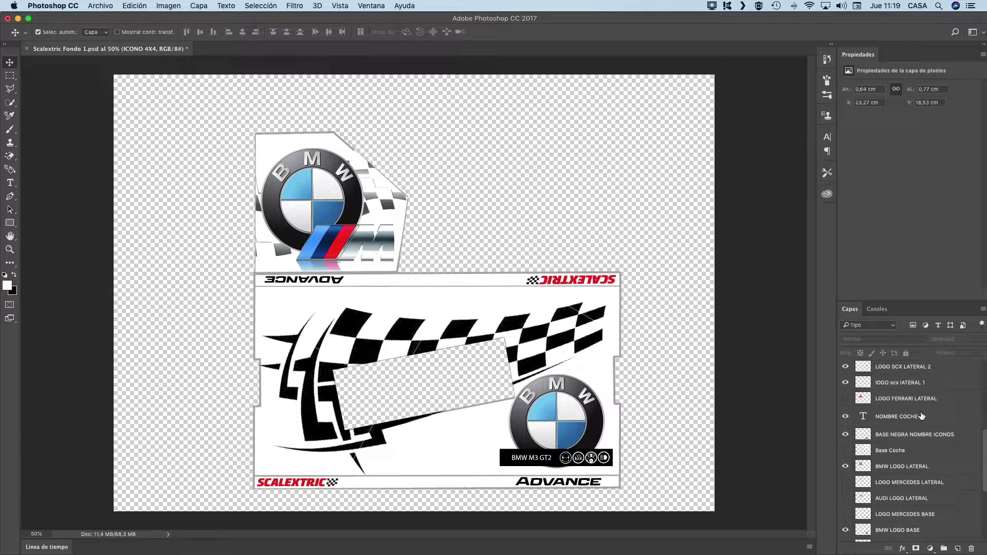
{"action": "scroll", "coordinate": [916, 442], "scroll_direction": "down", "scroll_amount": 3}
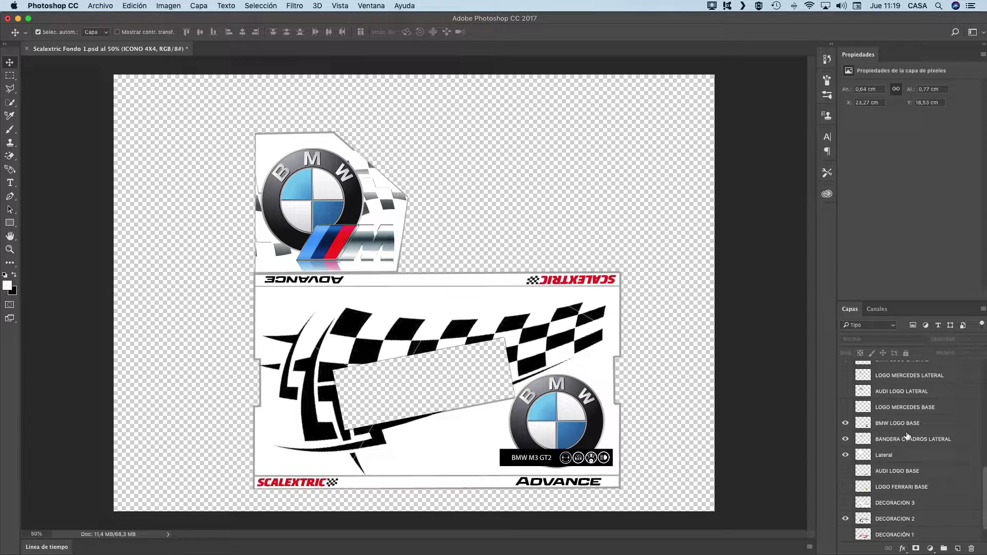
{"action": "scroll", "coordinate": [898, 427], "scroll_direction": "up", "scroll_amount": 1}
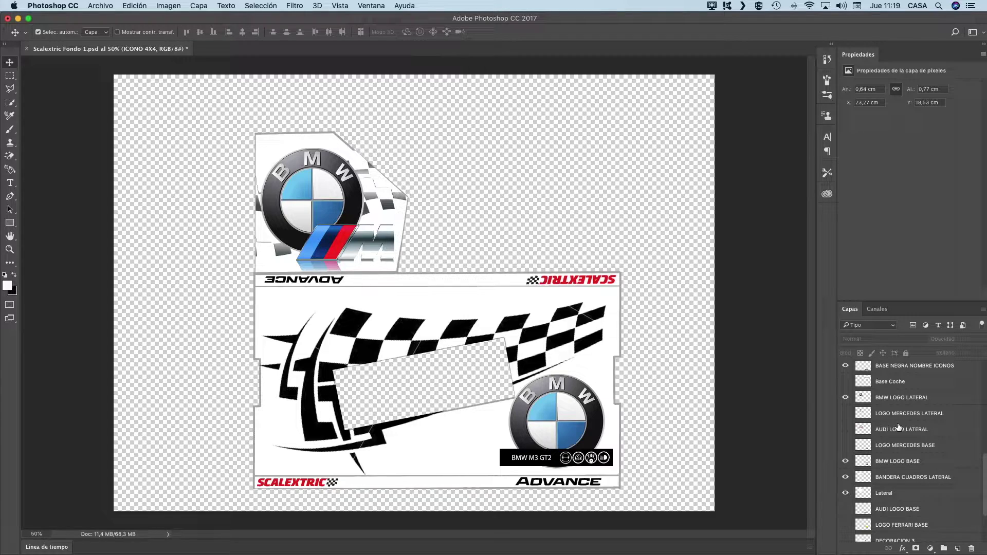